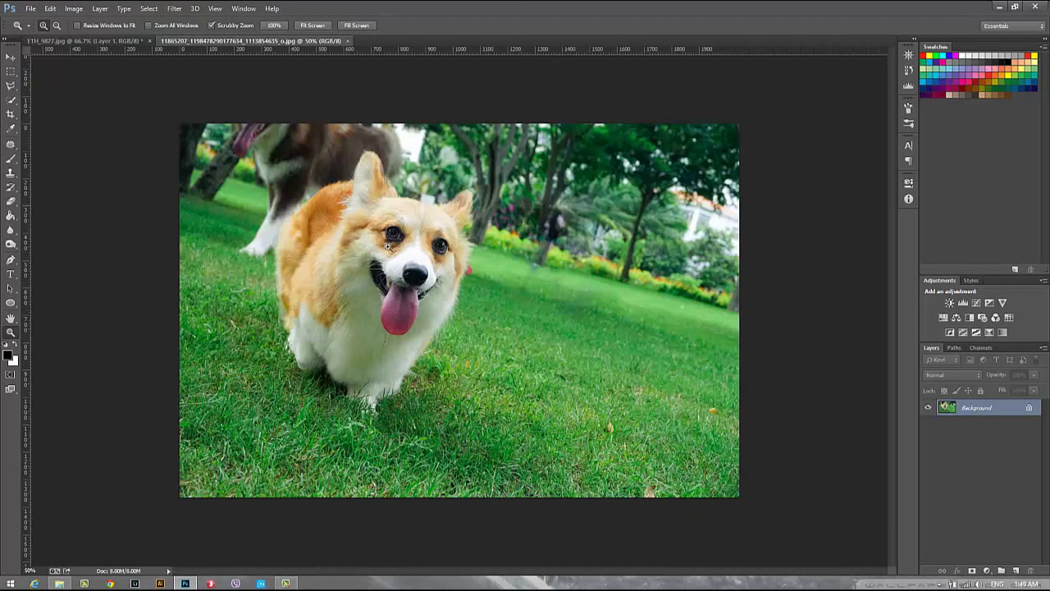
- Show the Filter > Sharpen submenu listing Shake Reduction and the other sharpening filters
{"action": "left_click", "coordinate": [175, 8]}
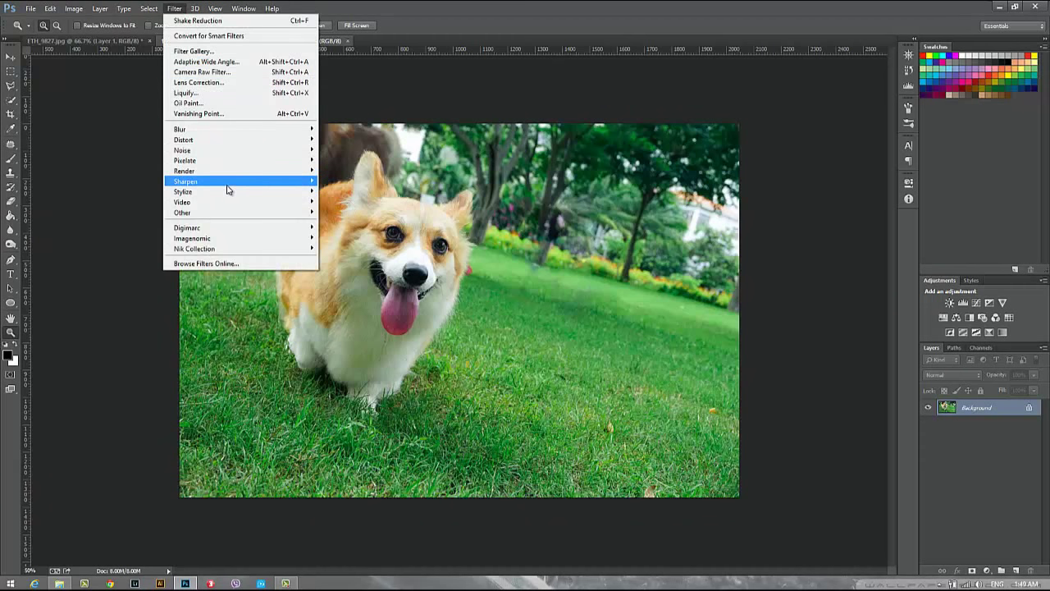
{"action": "mouse_move", "coordinate": [214, 180]}
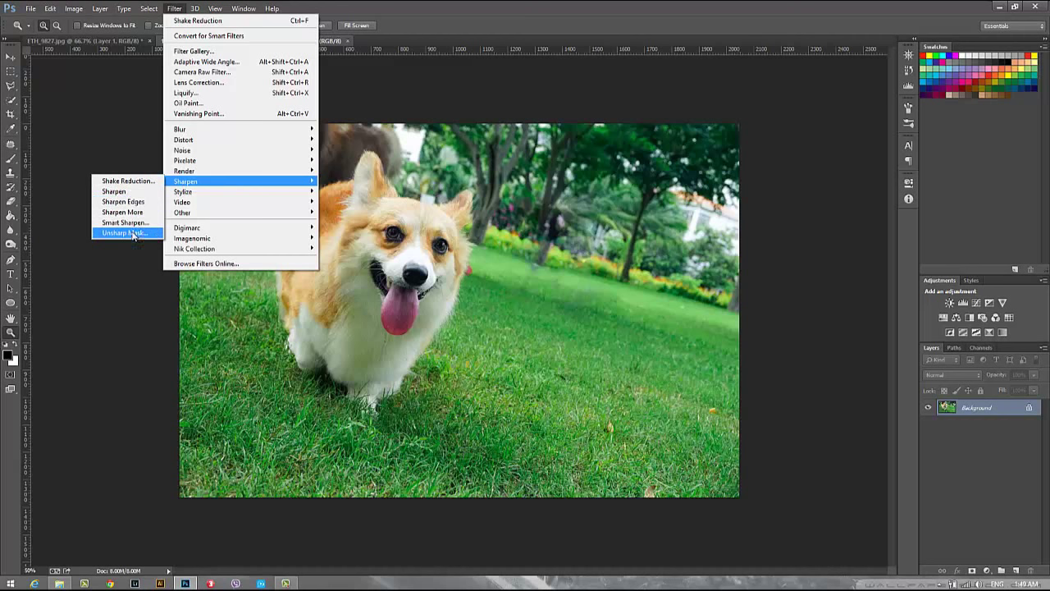
{"action": "left_click", "coordinate": [501, 98]}
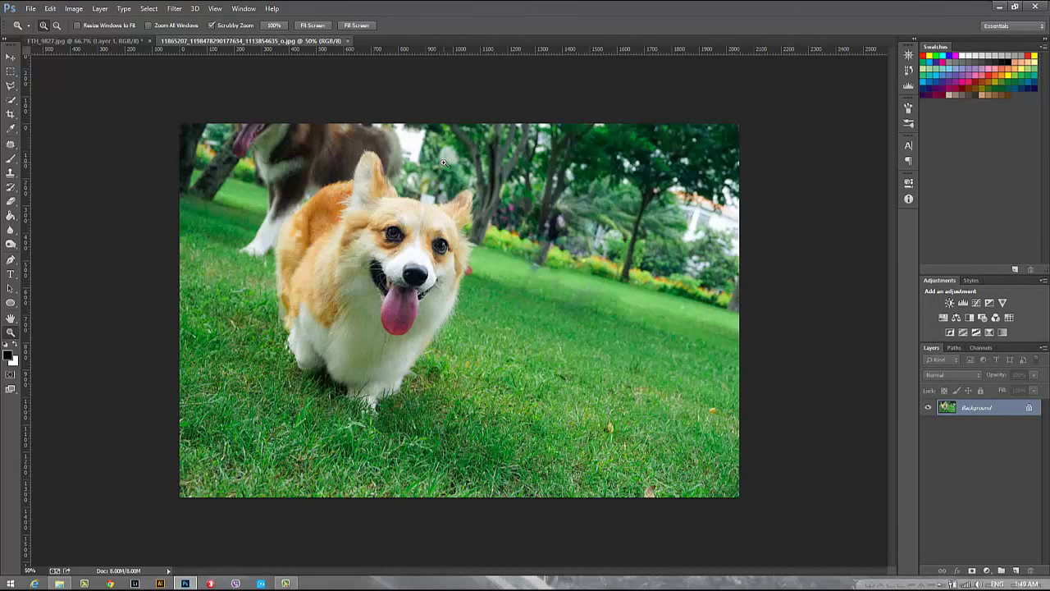
{"action": "left_click", "coordinate": [172, 8]}
{"action": "mouse_move", "coordinate": [185, 181]}
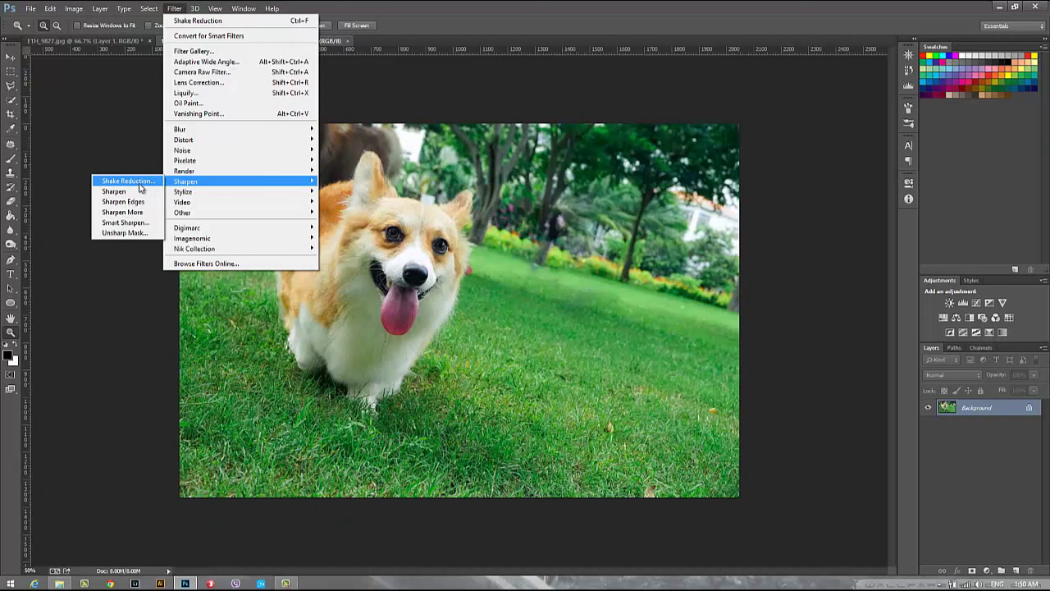
- Open Shake Reduction and cancel it, then reopen and dismiss the Sharpen menu
{"action": "left_click", "coordinate": [141, 188]}
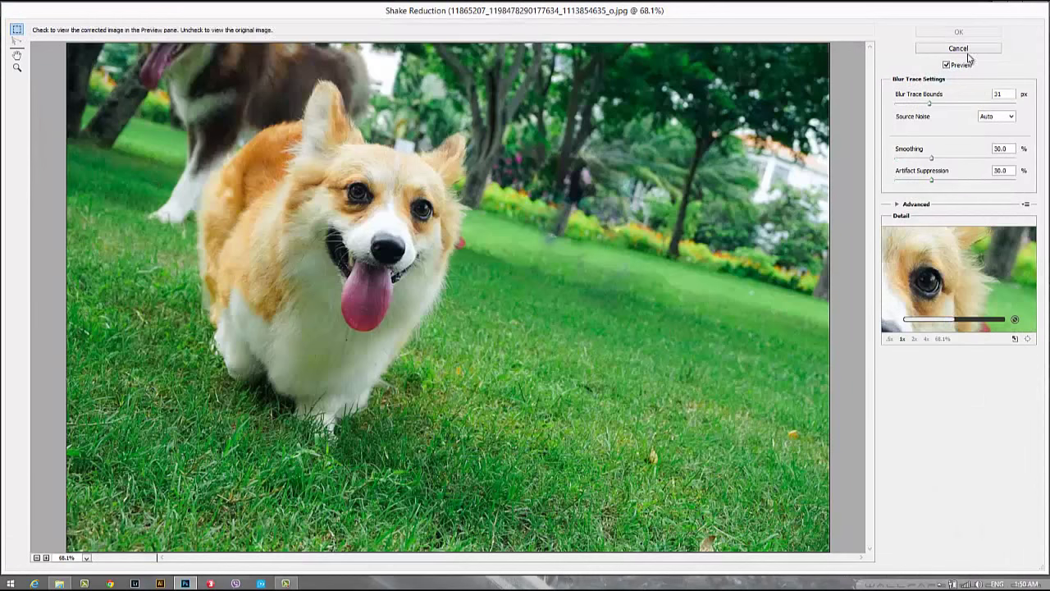
{"action": "left_click", "coordinate": [958, 48]}
{"action": "left_click", "coordinate": [175, 8]}
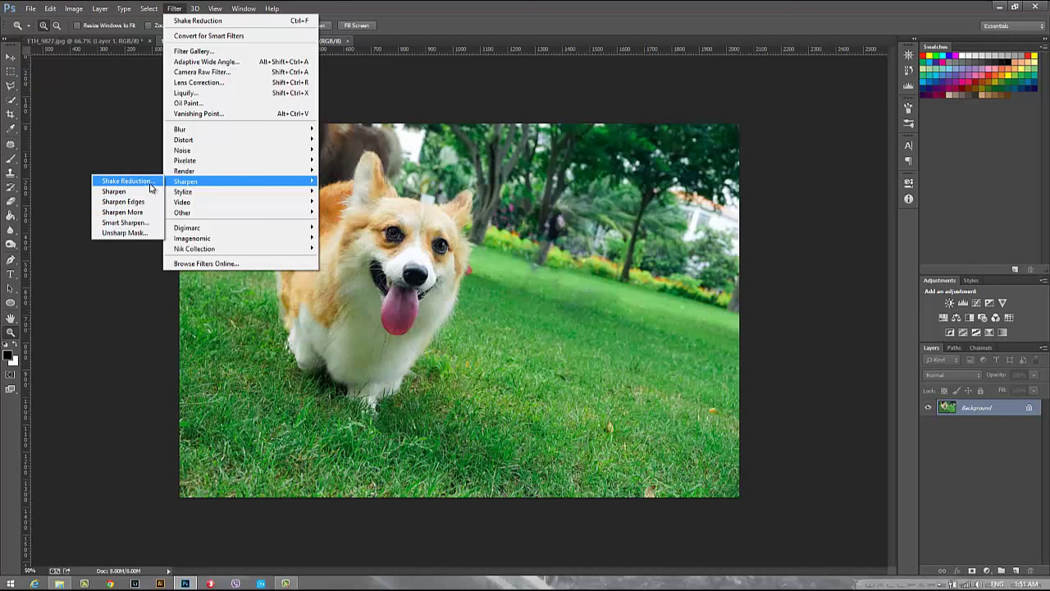
{"action": "left_click", "coordinate": [582, 35]}
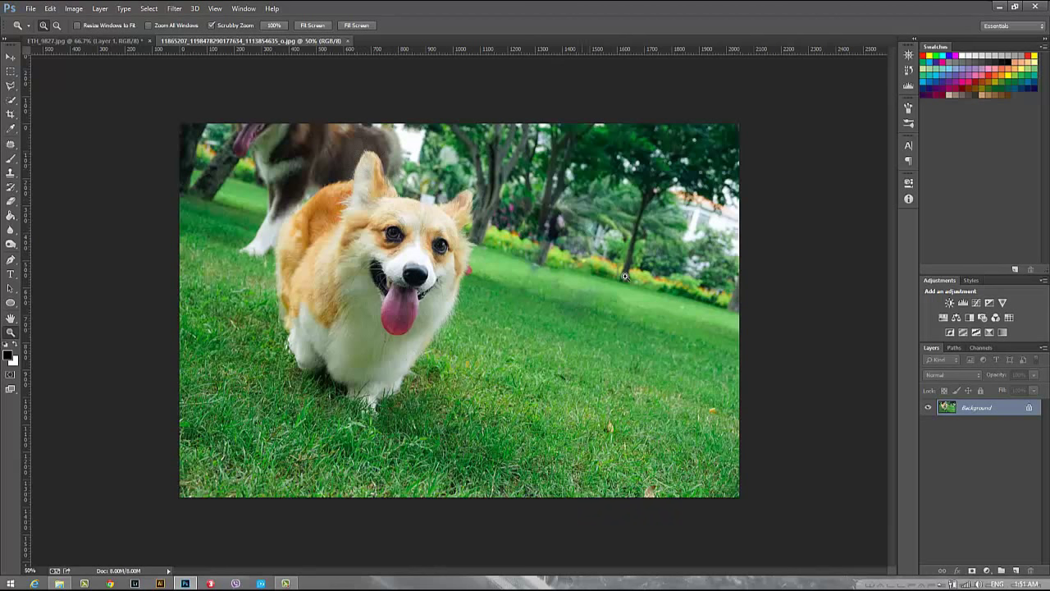
- Duplicate the corgi photo onto Layer 1 with 15% opacity
{"action": "left_click_drag", "start_coordinate": [430, 240], "coordinate": [418, 260]}
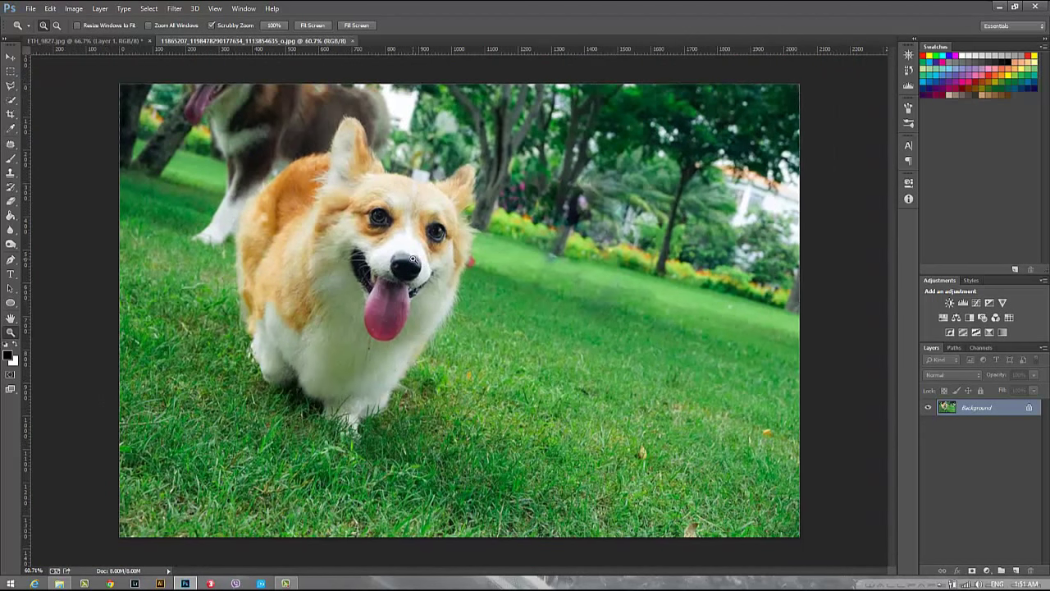
{"action": "key", "text": "ctrl+j"}
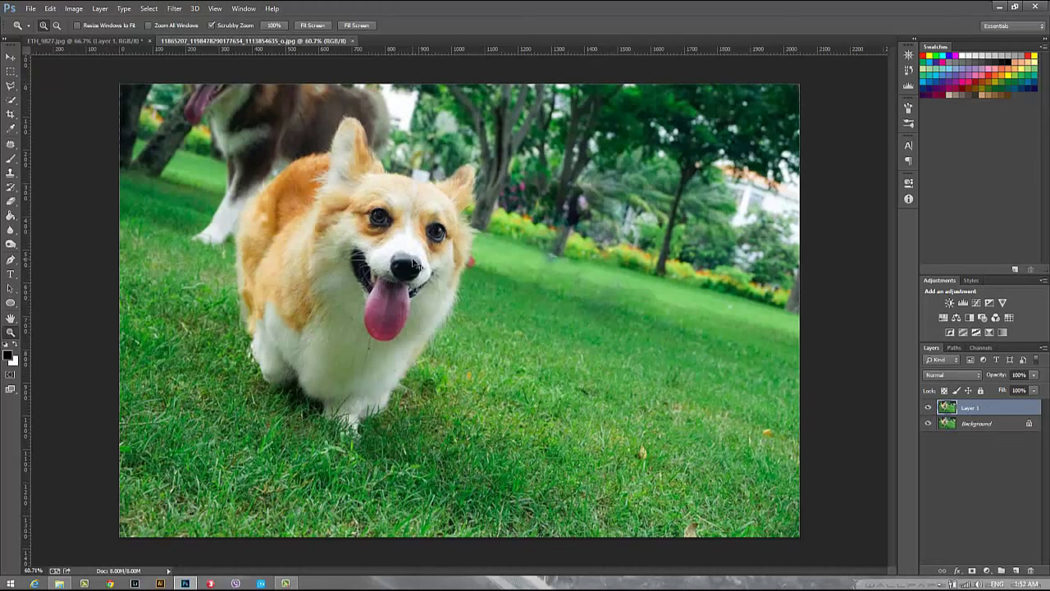
{"action": "left_click", "coordinate": [999, 376]}
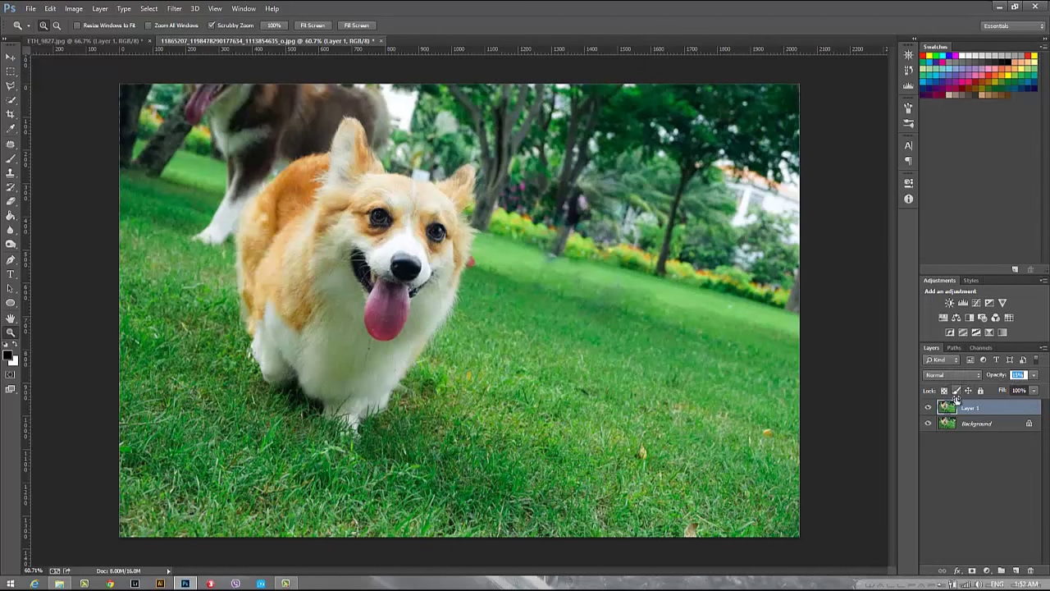
{"action": "type", "text": "15"}
{"action": "key", "text": "Return"}
- Zoom in on the dog's face, raise Layer 1 opacity to 24%, then zoom back out
{"action": "left_click", "coordinate": [8, 56]}
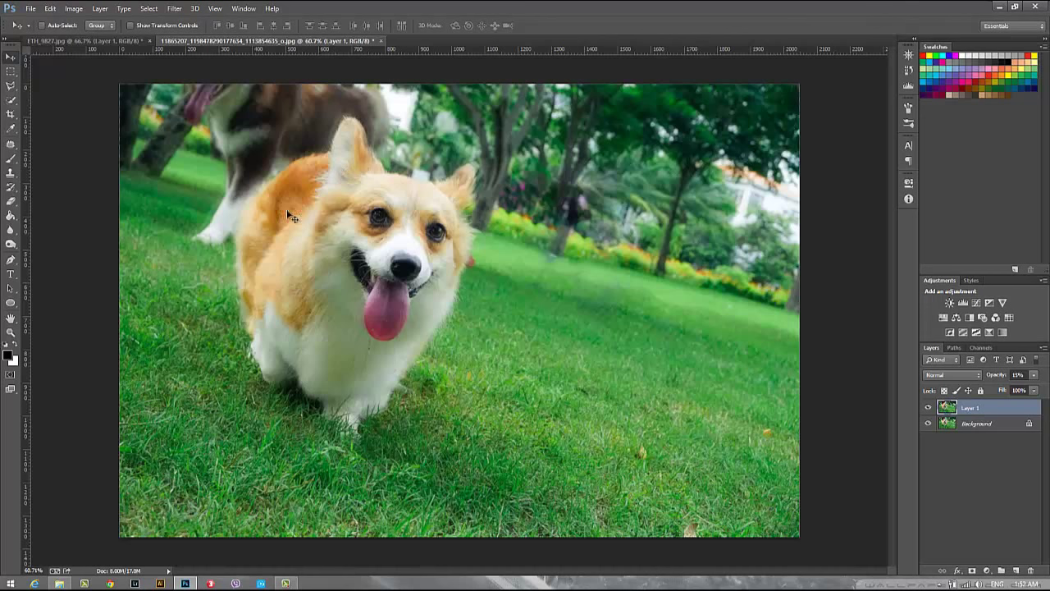
{"action": "left_click", "coordinate": [11, 331]}
{"action": "left_click", "coordinate": [350, 166]}
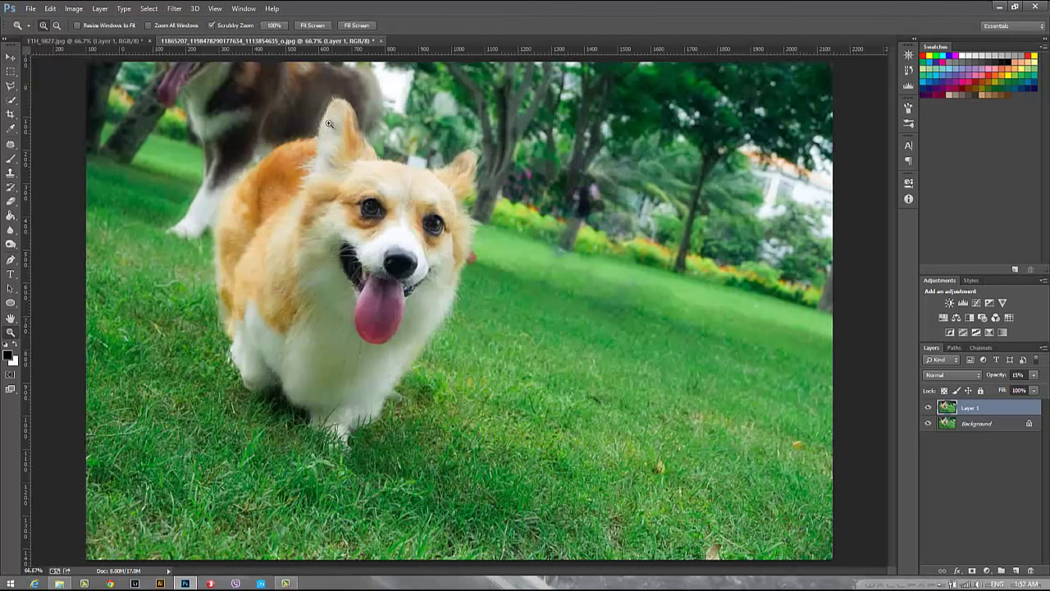
{"action": "left_click", "coordinate": [350, 167]}
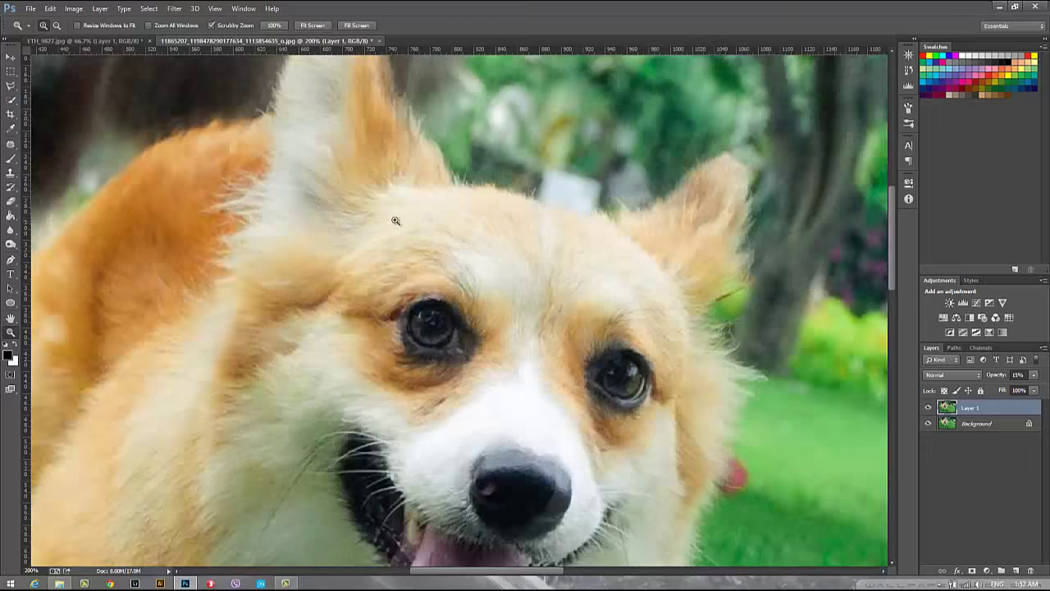
{"action": "left_click_drag", "start_coordinate": [992, 378], "coordinate": [999, 378]}
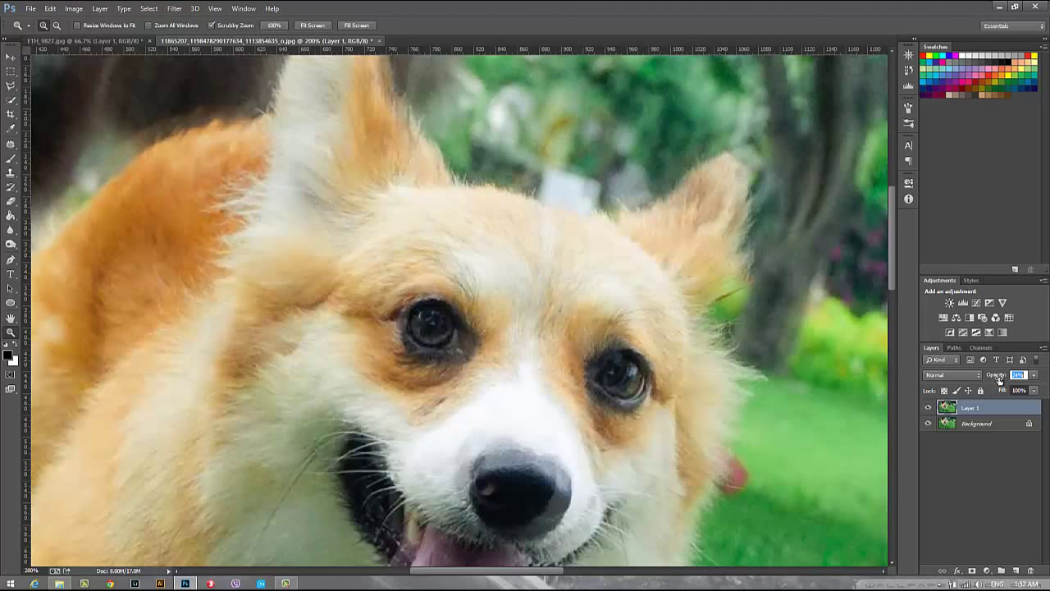
{"action": "left_click", "coordinate": [434, 232], "text": "alt"}
{"action": "left_click", "coordinate": [434, 232], "text": "alt"}
{"action": "left_click", "coordinate": [433, 231], "text": "alt"}
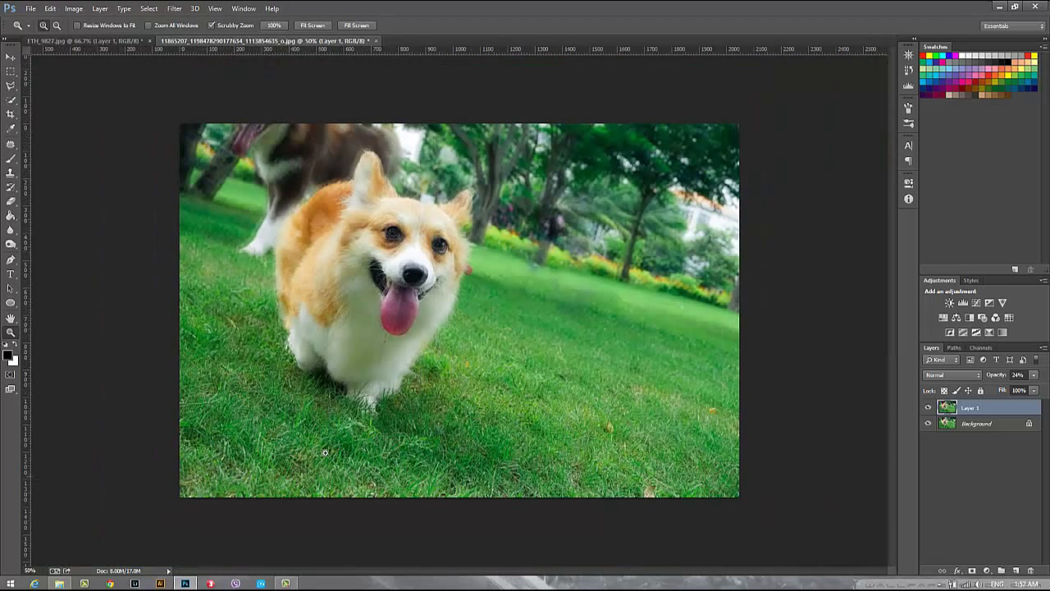
{"action": "left_click", "coordinate": [11, 58]}
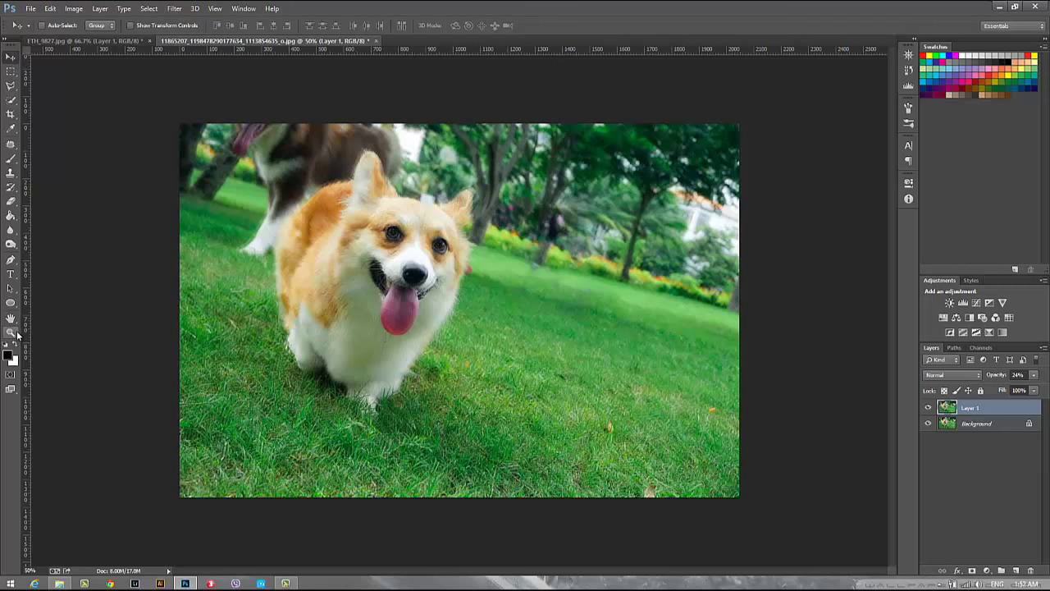
- Merge Layer 1 into Background, inspect the dog's face, and open Shake Reduction
{"action": "key", "text": "ctrl+e"}
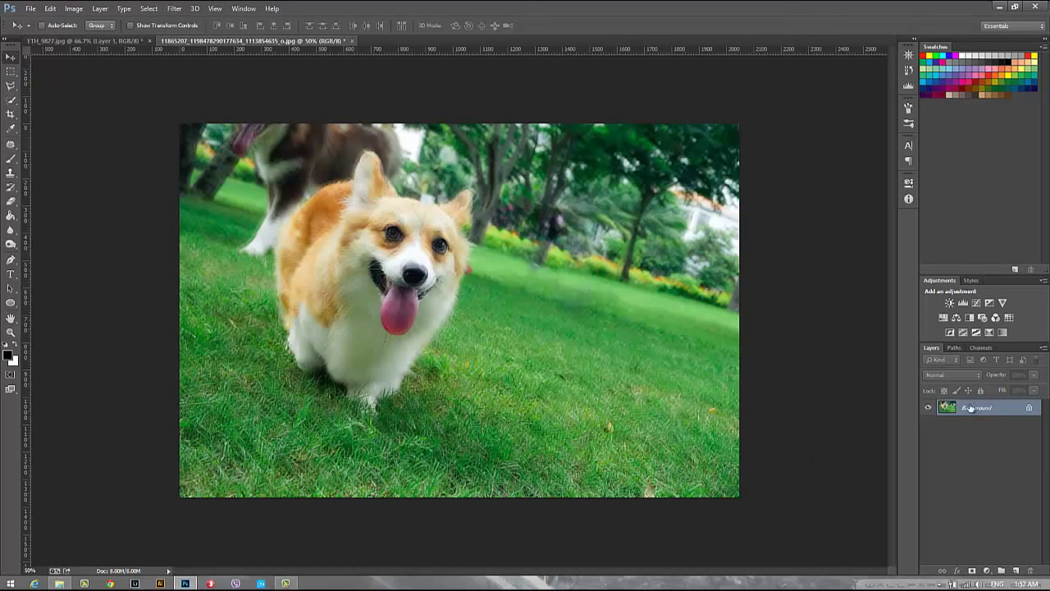
{"action": "left_click", "coordinate": [10, 331]}
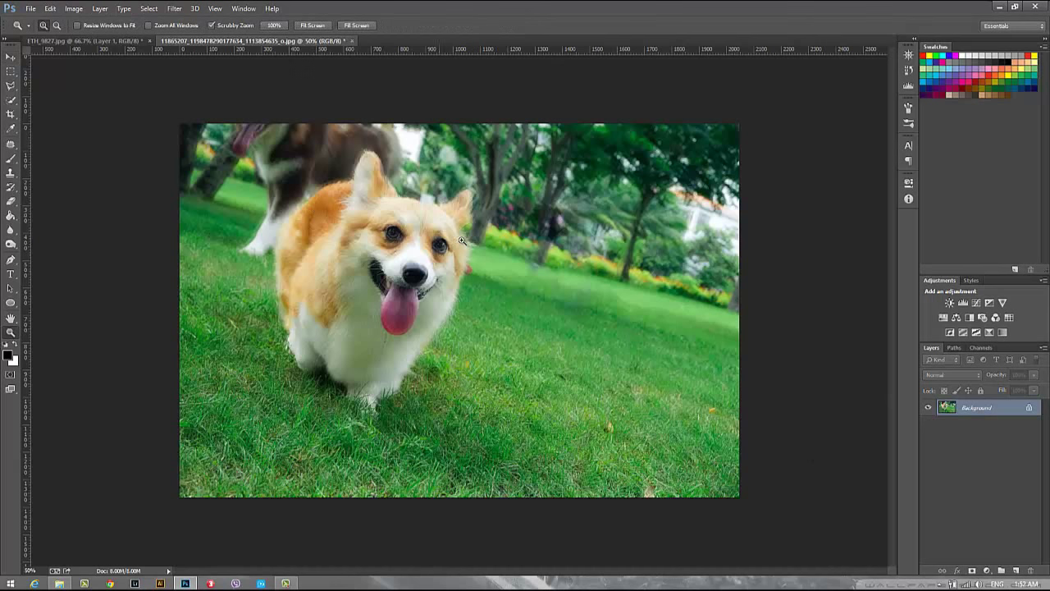
{"action": "mouse_move", "coordinate": [425, 217]}
{"action": "left_mouse_down"}
{"action": "mouse_move", "coordinate": [474, 223]}
{"action": "mouse_move", "coordinate": [424, 235]}
{"action": "left_mouse_up"}
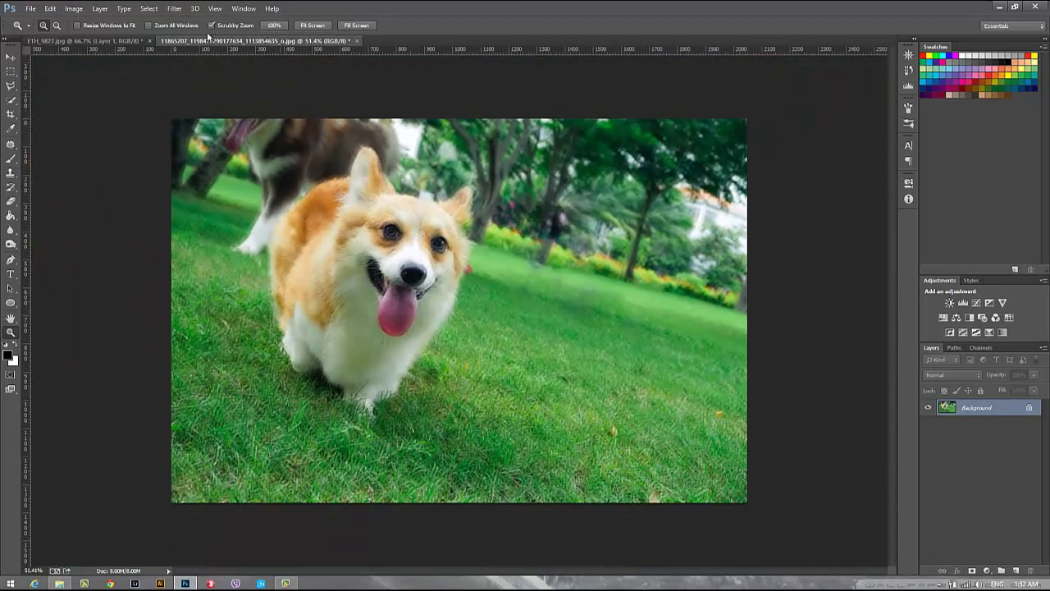
{"action": "left_click", "coordinate": [174, 8]}
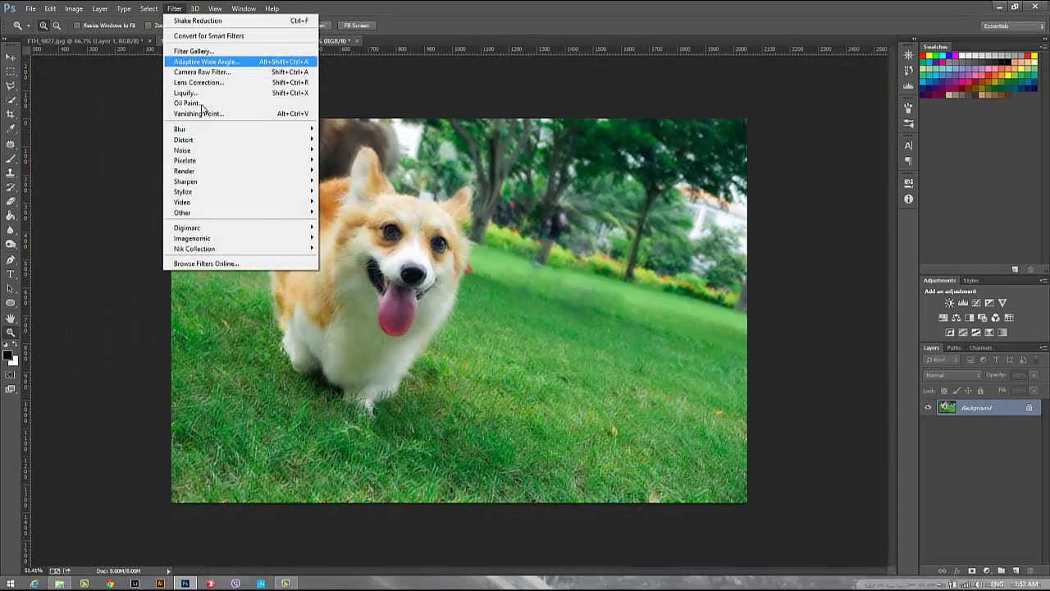
{"action": "mouse_move", "coordinate": [185, 181]}
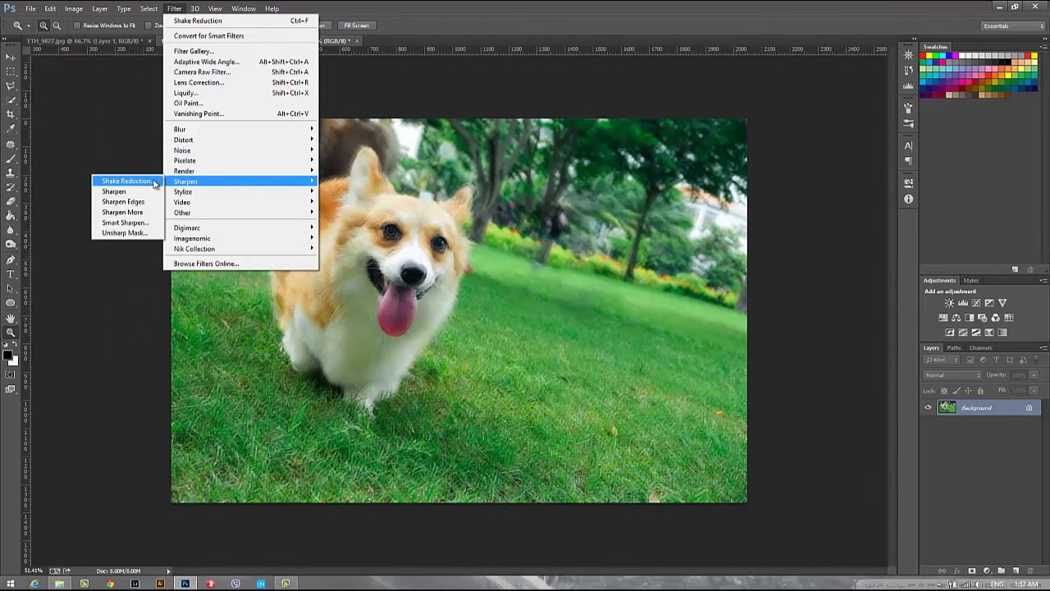
{"action": "left_click", "coordinate": [152, 178]}
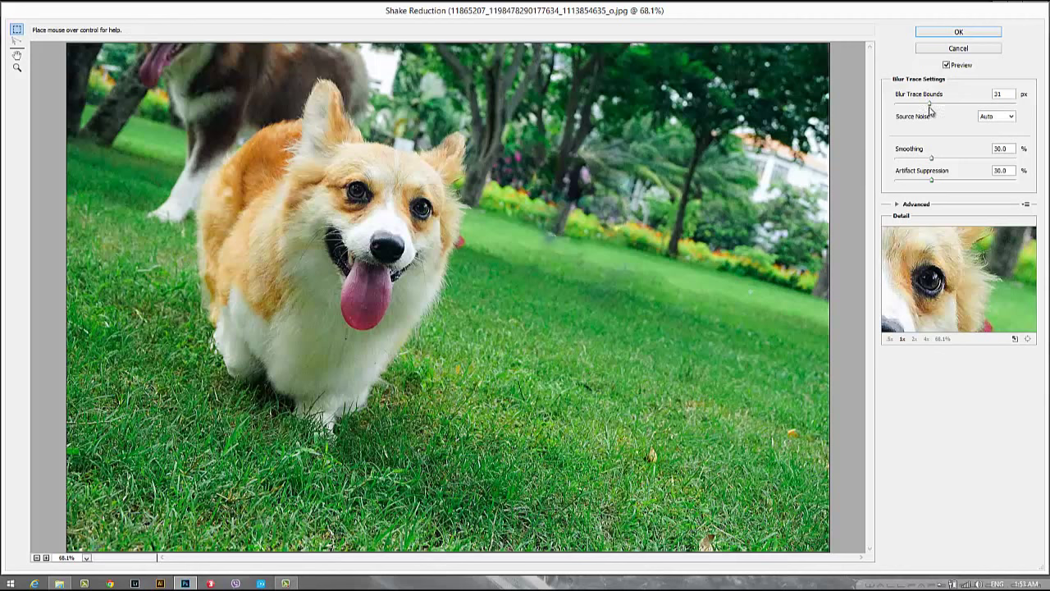
- Sweep Blur Trace Bounds between minimum and maximum, settling on a low value
{"action": "left_click_drag", "start_coordinate": [929, 105], "coordinate": [897, 105]}
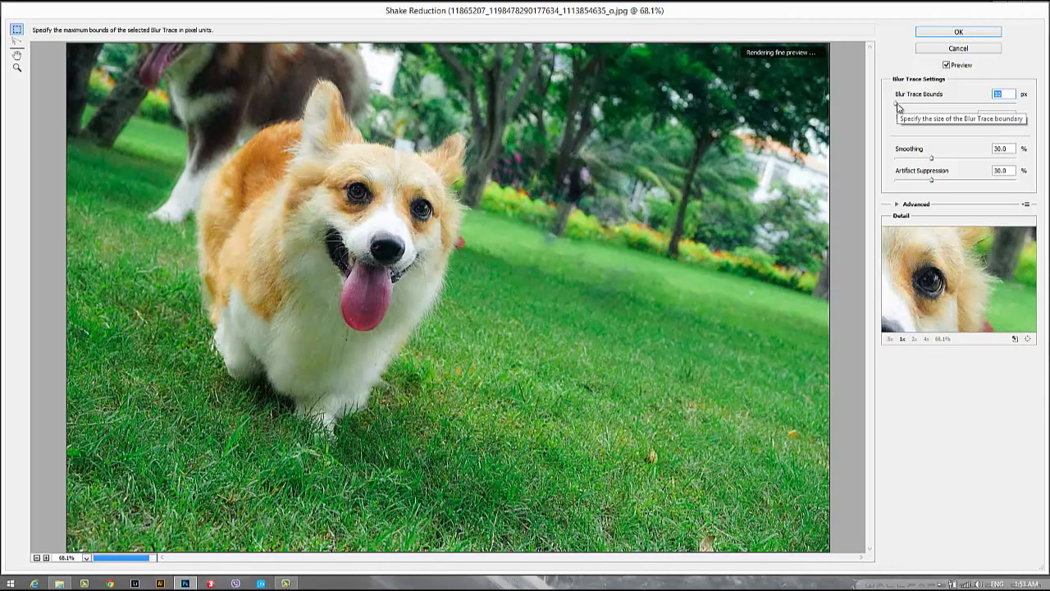
{"action": "left_click_drag", "start_coordinate": [897, 105], "coordinate": [958, 105]}
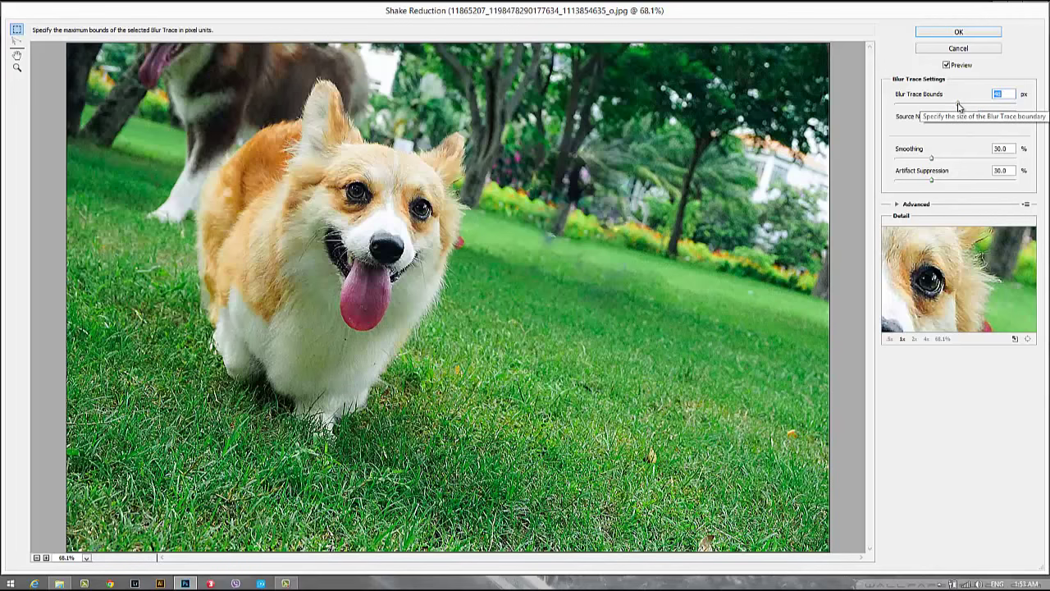
{"action": "left_click_drag", "start_coordinate": [958, 105], "coordinate": [927, 106]}
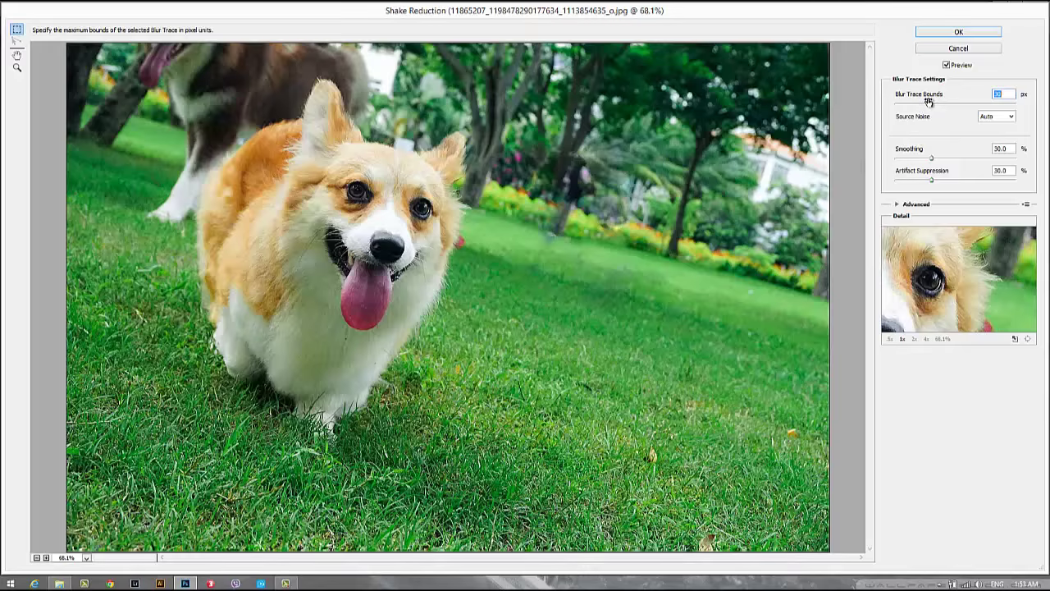
{"action": "left_click_drag", "start_coordinate": [932, 107], "coordinate": [1014, 106]}
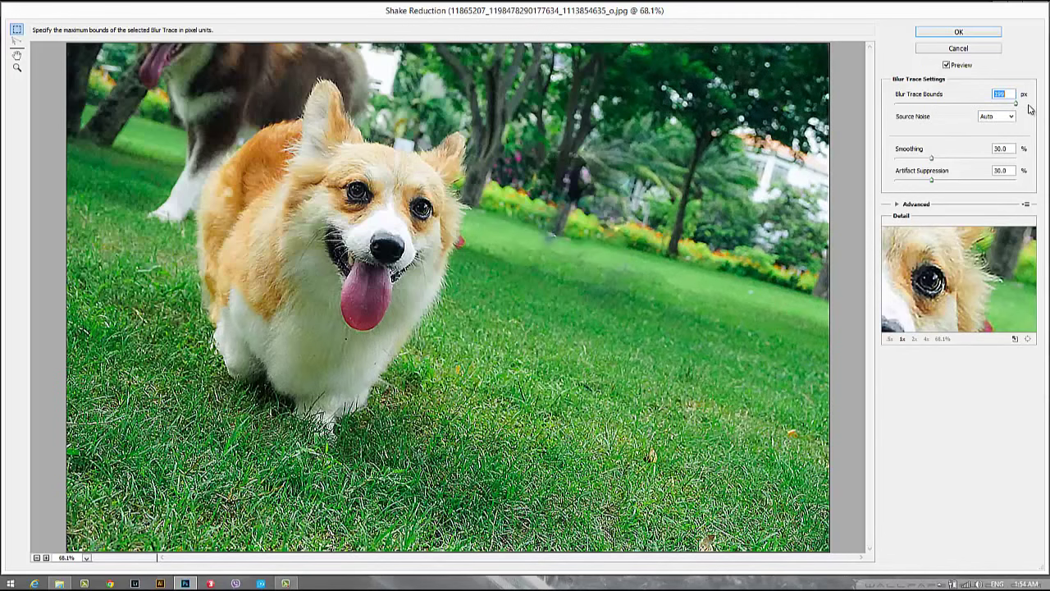
{"action": "left_click_drag", "start_coordinate": [1028, 109], "coordinate": [924, 115]}
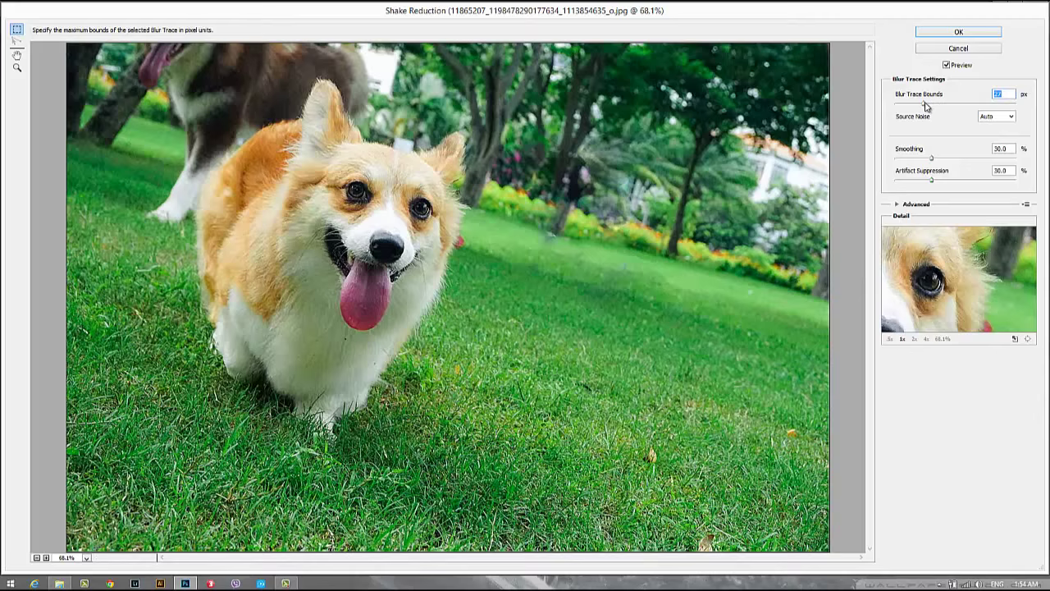
{"action": "left_click_drag", "start_coordinate": [924, 103], "coordinate": [928, 104]}
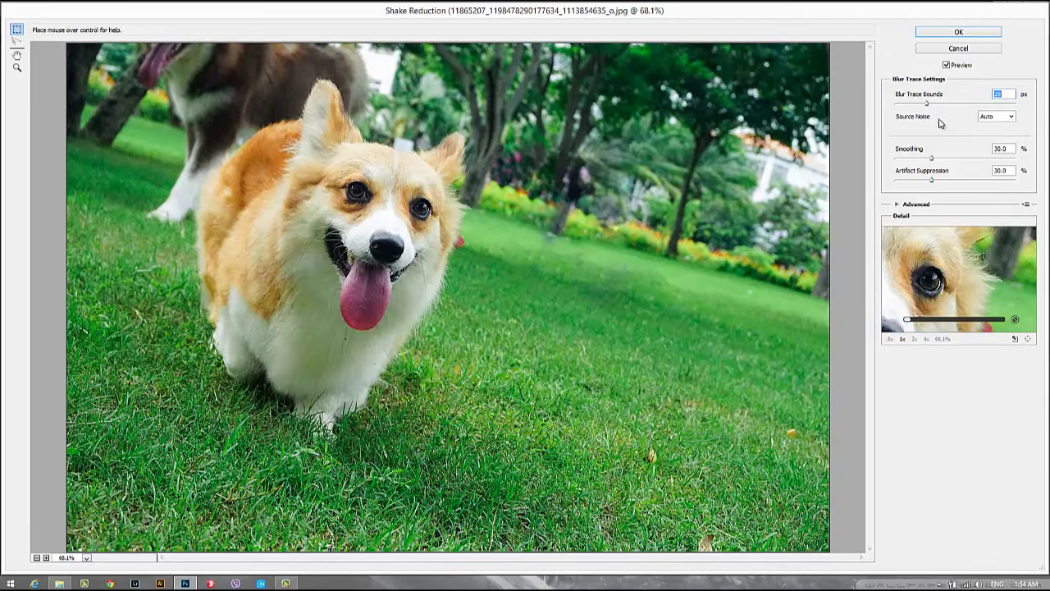
- Try Source Noise High and Low, then settle on Medium
{"action": "left_click", "coordinate": [1007, 117]}
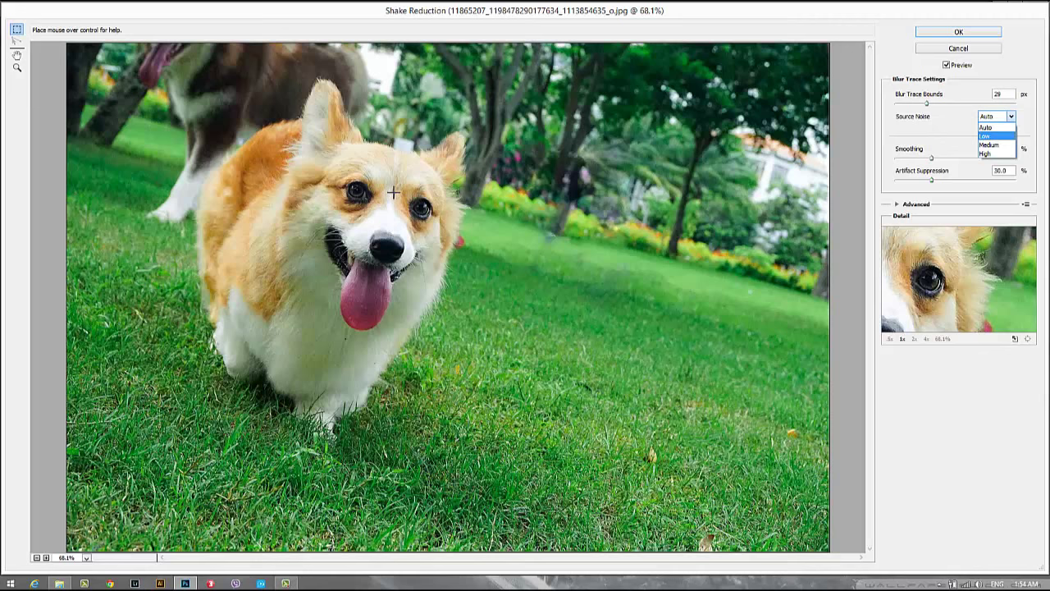
{"action": "left_click", "coordinate": [993, 154]}
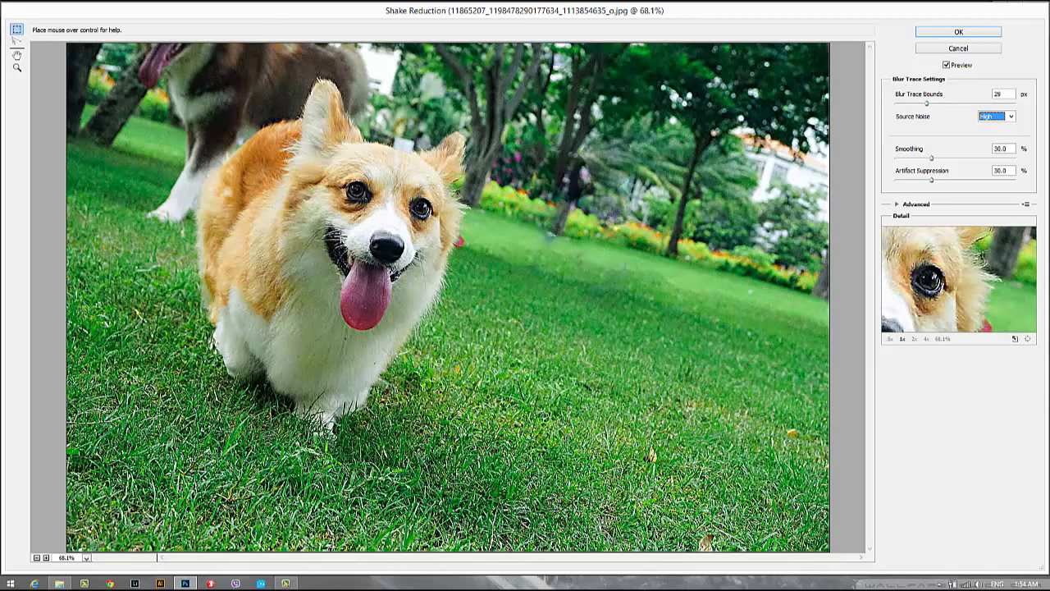
{"action": "left_click", "coordinate": [996, 119]}
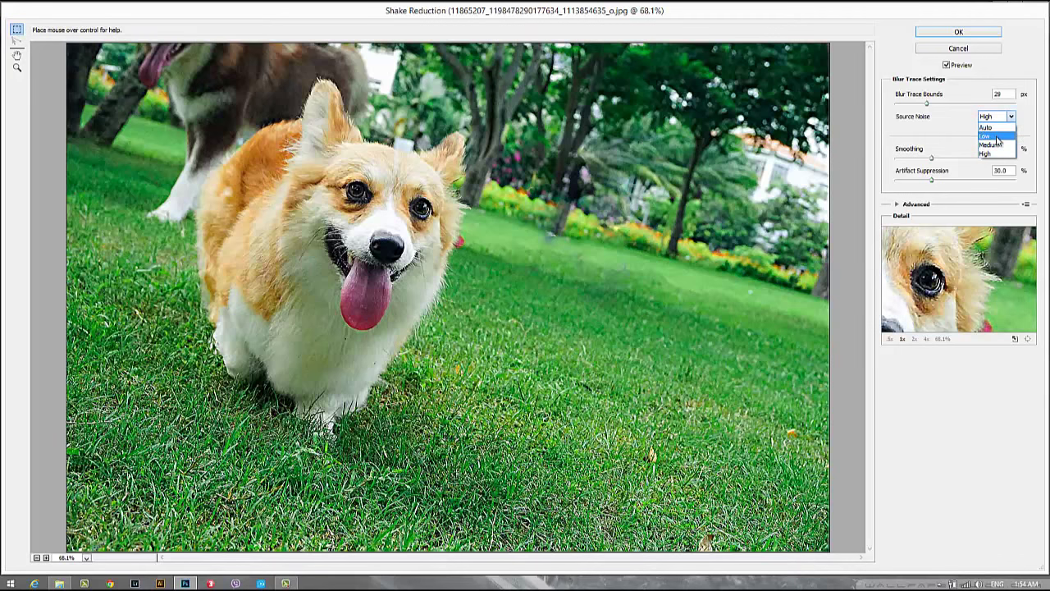
{"action": "left_click", "coordinate": [989, 135]}
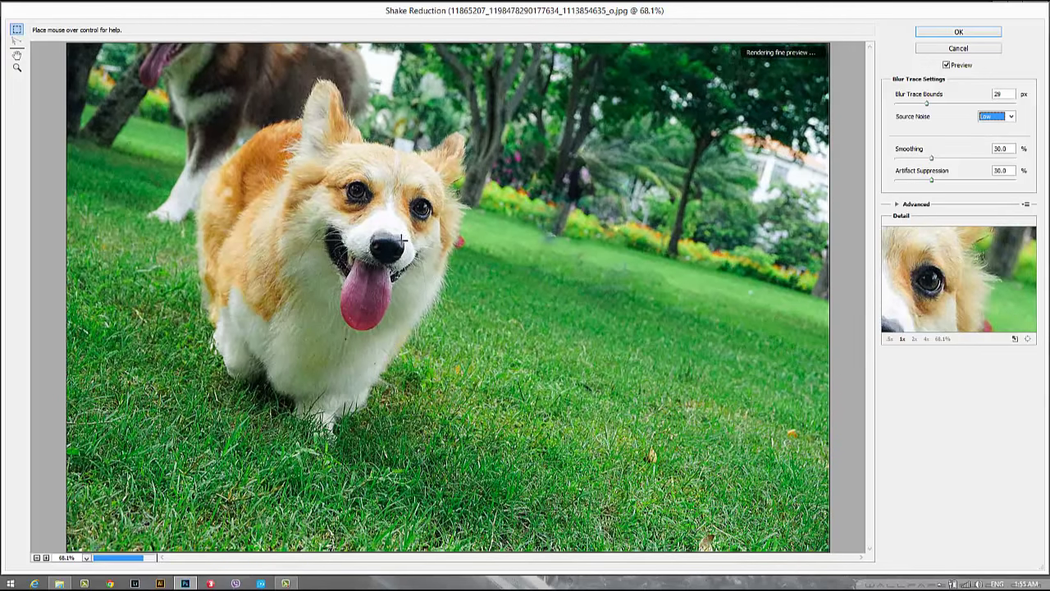
{"action": "left_click", "coordinate": [996, 116]}
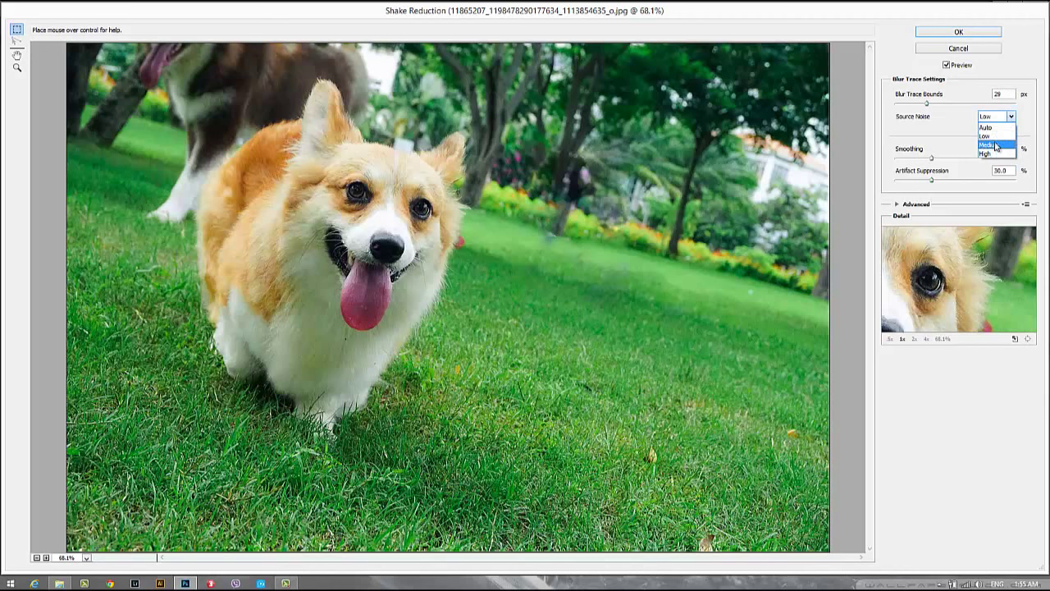
{"action": "left_click", "coordinate": [991, 146]}
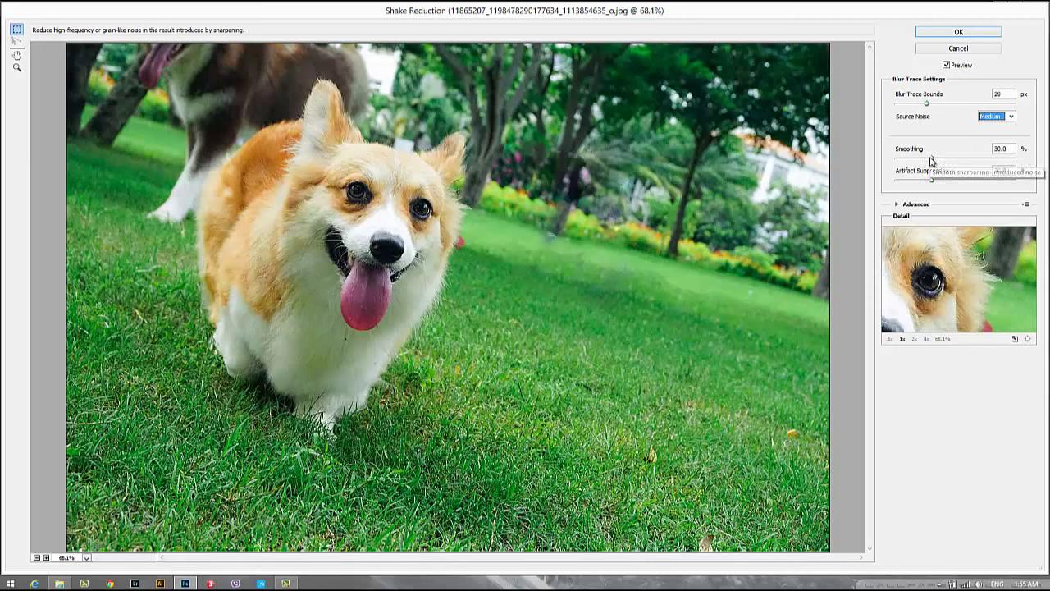
- Test Smoothing at 100 and near 0, then settle it at a low moderate value
{"action": "left_click_drag", "start_coordinate": [931, 158], "coordinate": [977, 164]}
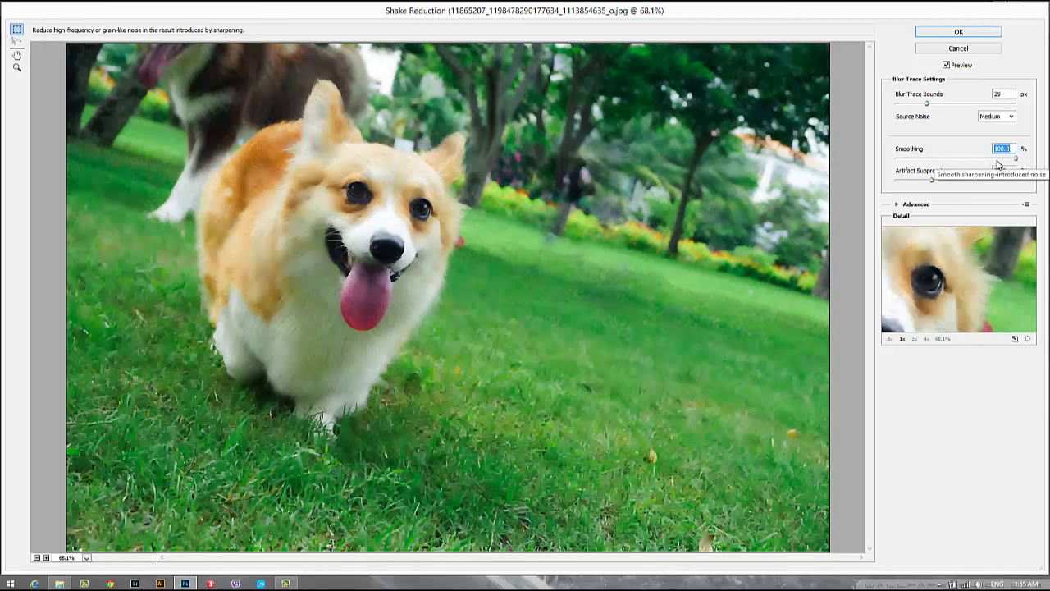
{"action": "left_click_drag", "start_coordinate": [1015, 158], "coordinate": [898, 160]}
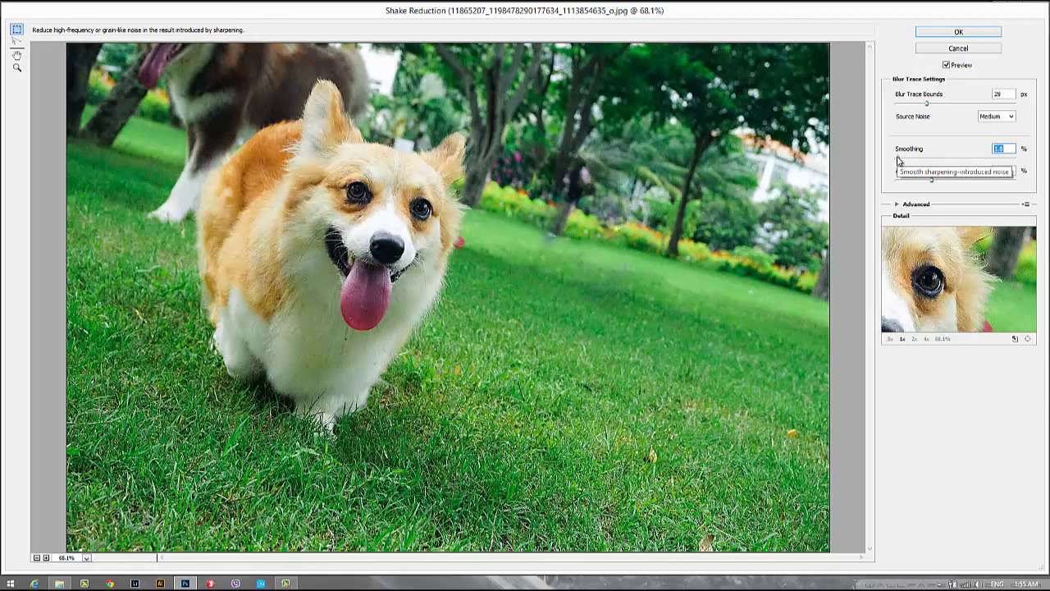
{"action": "left_click_drag", "start_coordinate": [898, 160], "coordinate": [908, 158]}
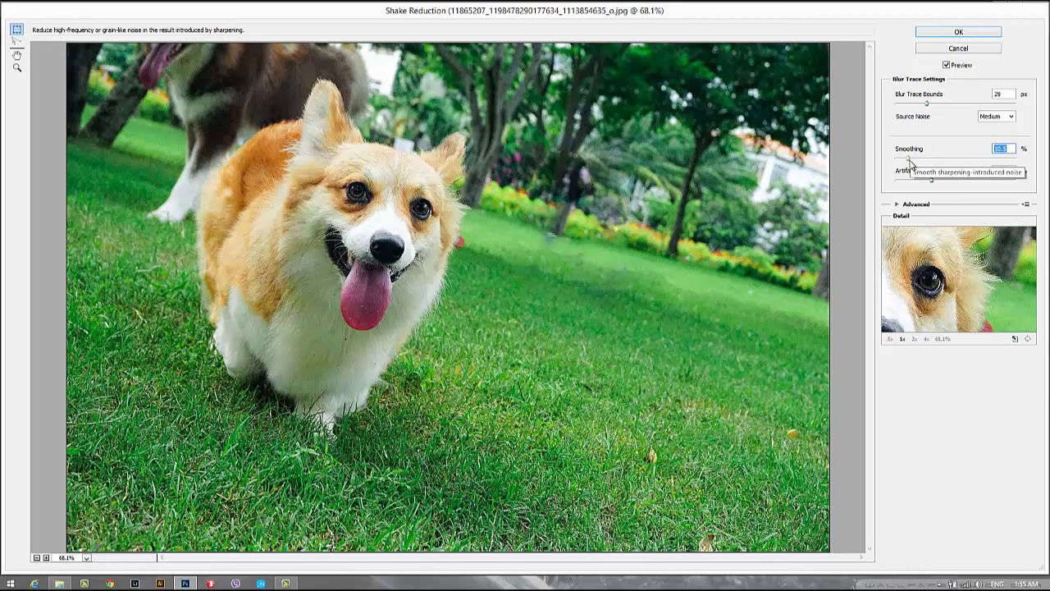
{"action": "left_click_drag", "start_coordinate": [909, 158], "coordinate": [925, 158]}
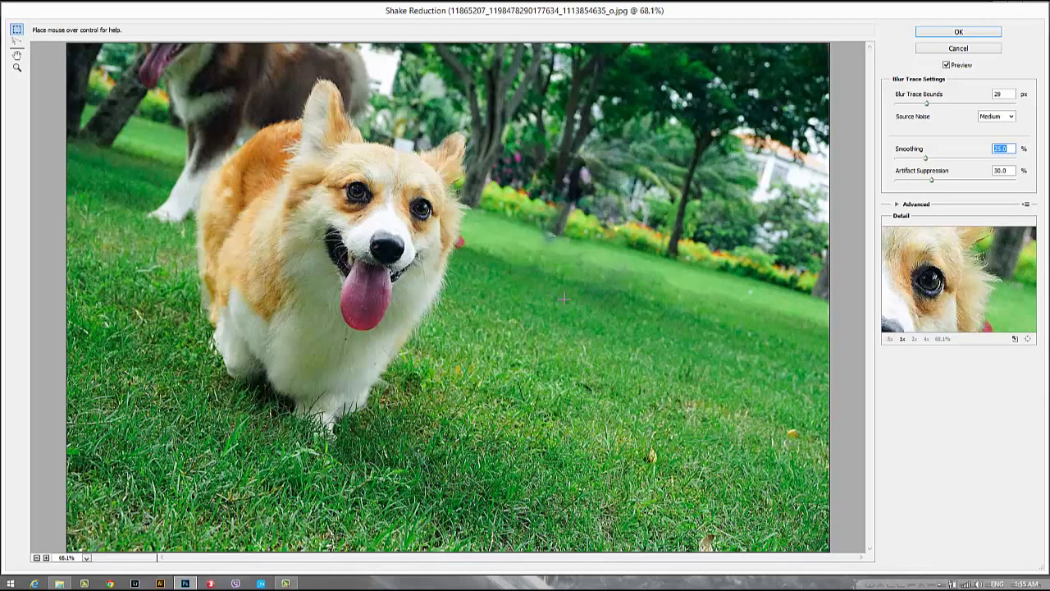
{"action": "left_click", "coordinate": [927, 159]}
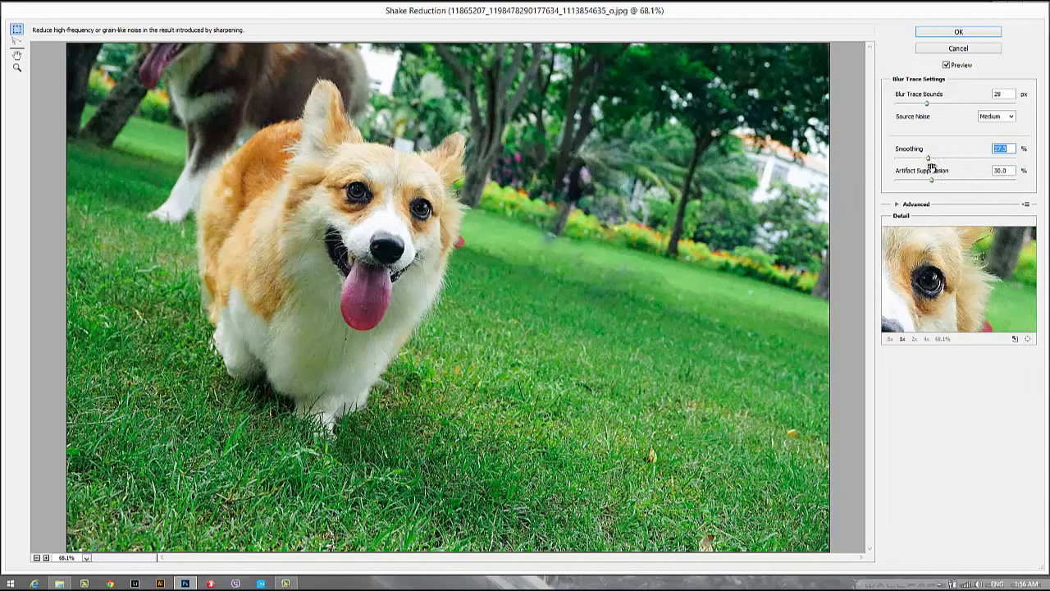
- Test high and low Artifact Suppression, then settle it at 26.8%
{"action": "left_click", "coordinate": [932, 180]}
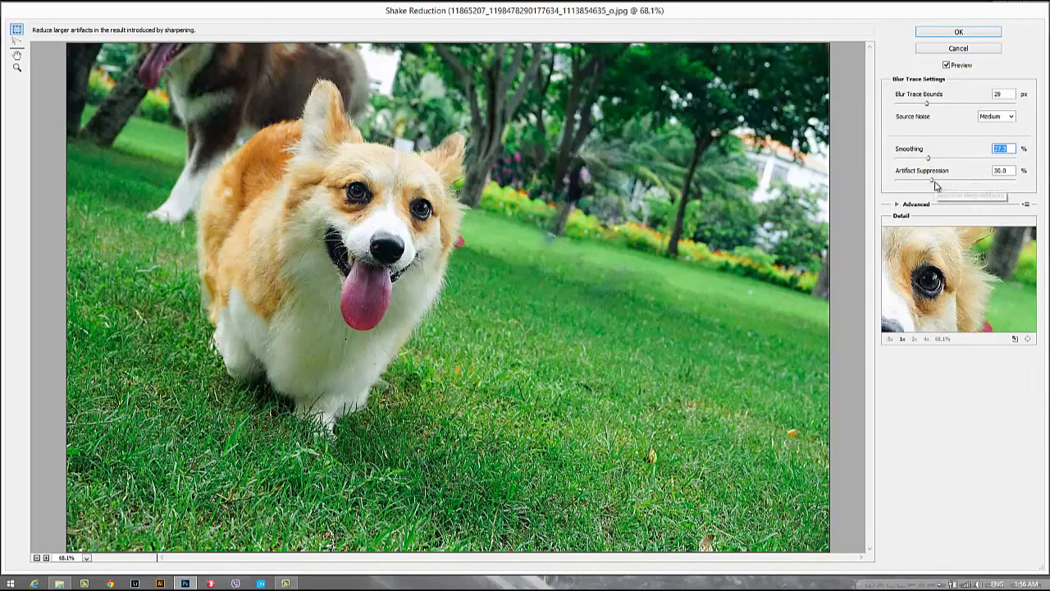
{"action": "left_click_drag", "start_coordinate": [933, 182], "coordinate": [1004, 193]}
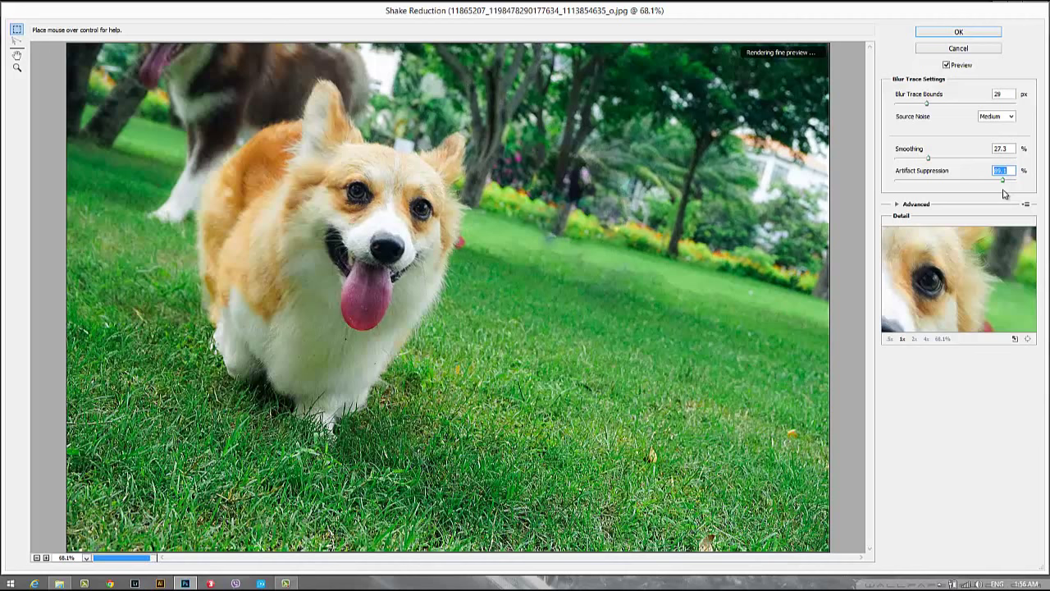
{"action": "left_click_drag", "start_coordinate": [1002, 186], "coordinate": [907, 187]}
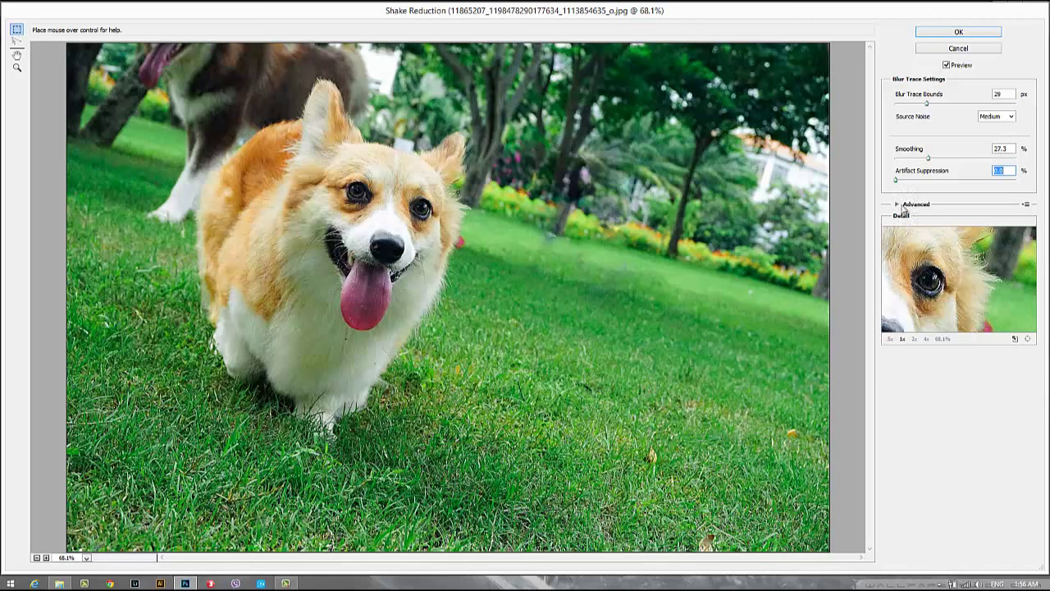
{"action": "left_click_drag", "start_coordinate": [899, 183], "coordinate": [928, 190]}
- Expand Advanced, keep blur estimation regions shown, and move the region over the corgi's head
{"action": "left_click", "coordinate": [897, 204]}
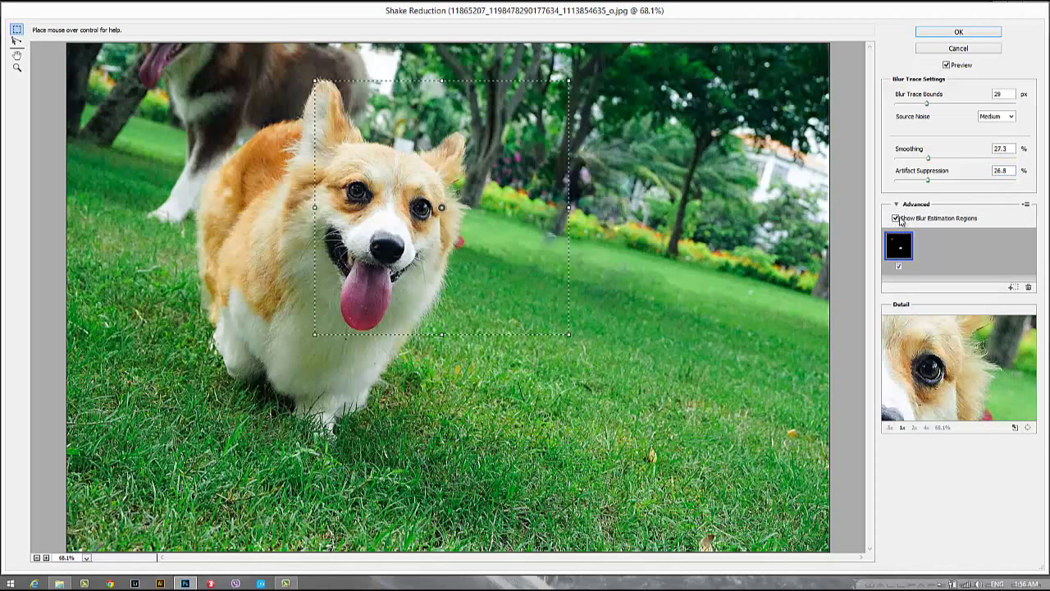
{"action": "left_click", "coordinate": [897, 206]}
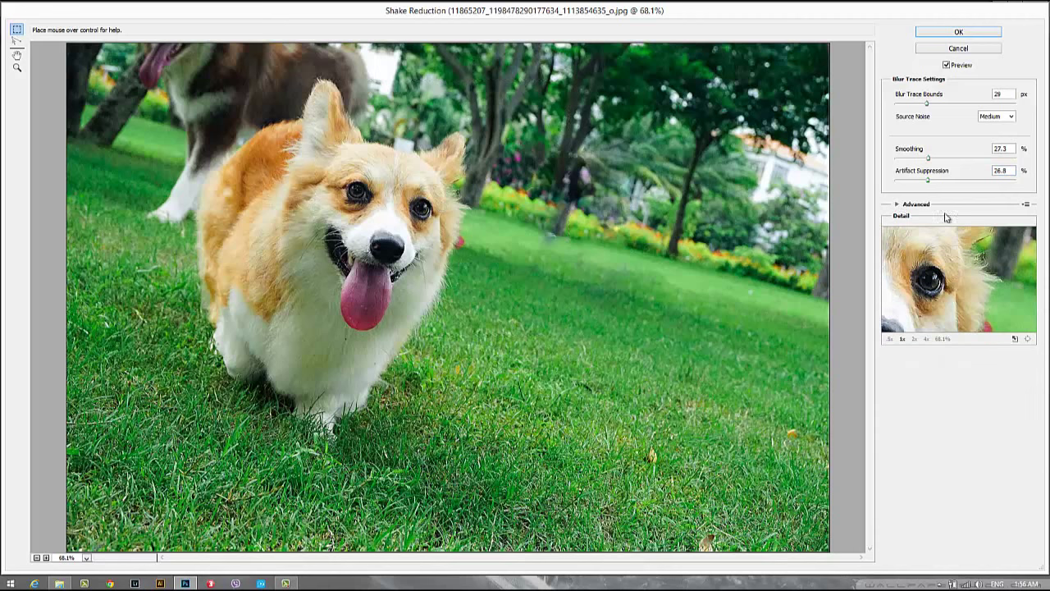
{"action": "left_click", "coordinate": [899, 209]}
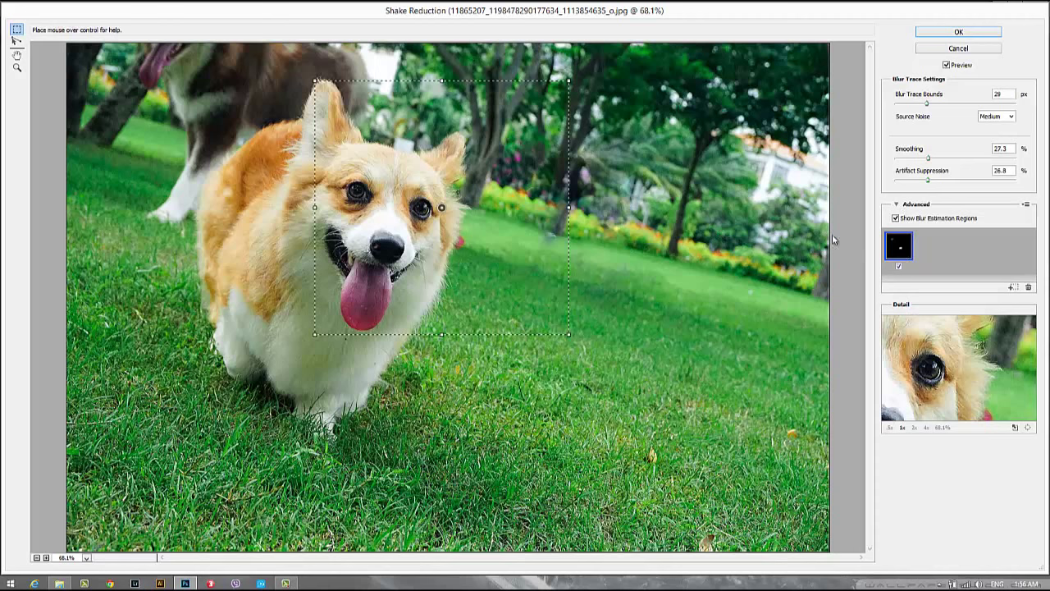
{"action": "left_click", "coordinate": [896, 218]}
{"action": "left_click", "coordinate": [896, 218]}
{"action": "left_click_drag", "start_coordinate": [443, 210], "coordinate": [310, 171]}
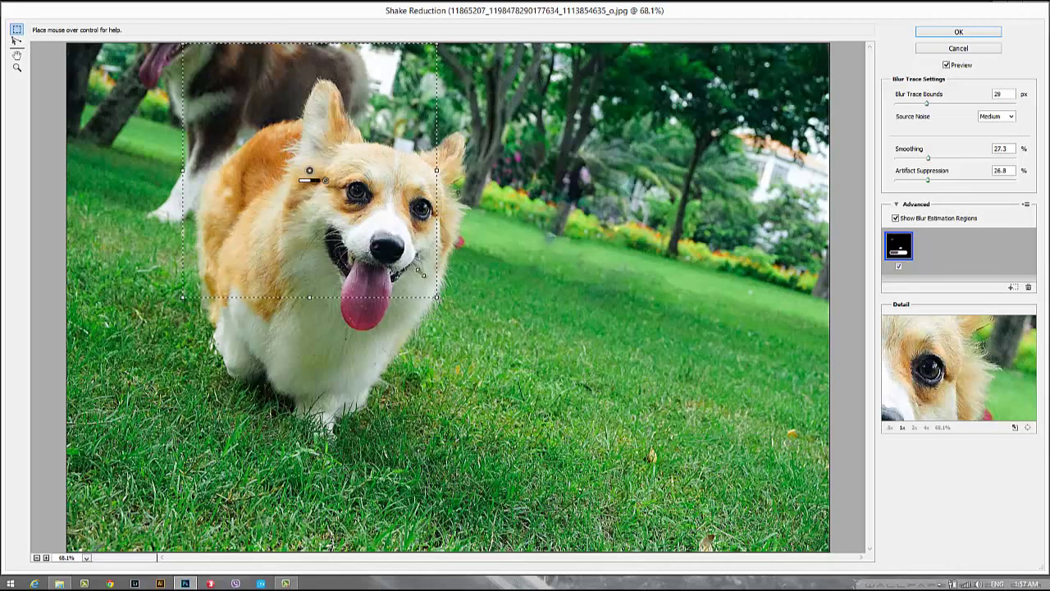
- Resize and reposition the blur estimation region to cover the dog's face
{"action": "left_click_drag", "start_coordinate": [437, 298], "coordinate": [380, 218]}
{"action": "left_click_drag", "start_coordinate": [281, 132], "coordinate": [294, 141]}
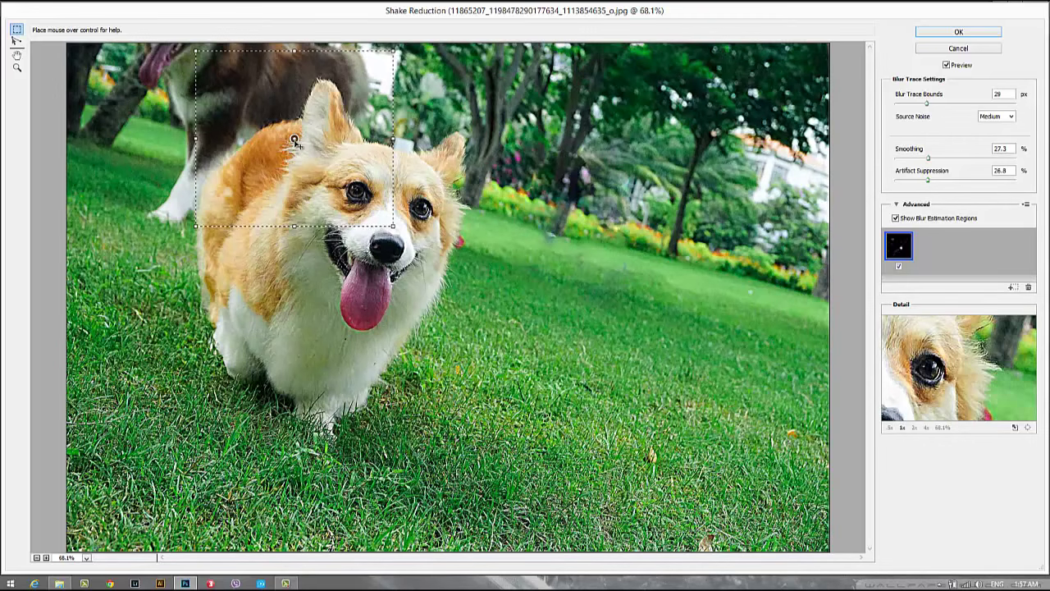
{"action": "left_click_drag", "start_coordinate": [295, 139], "coordinate": [390, 234]}
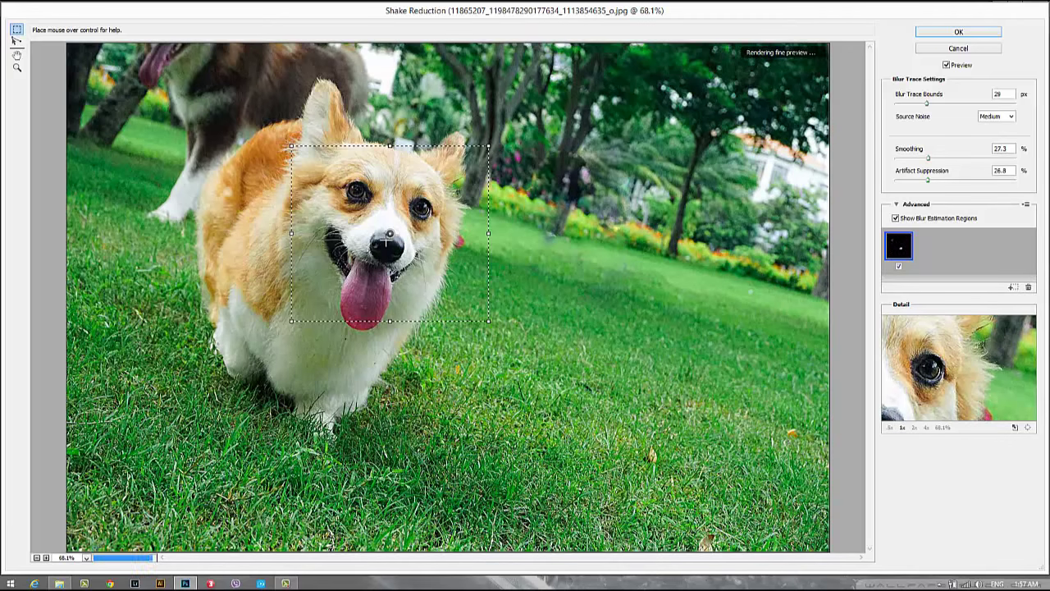
{"action": "left_click_drag", "start_coordinate": [490, 146], "coordinate": [526, 122]}
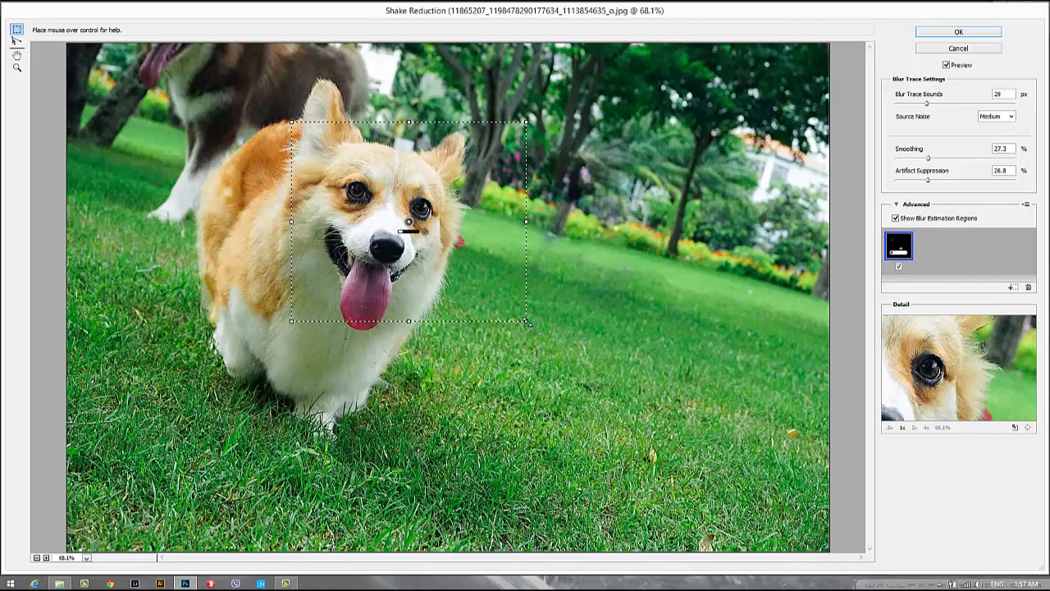
{"action": "left_click_drag", "start_coordinate": [526, 321], "coordinate": [531, 341]}
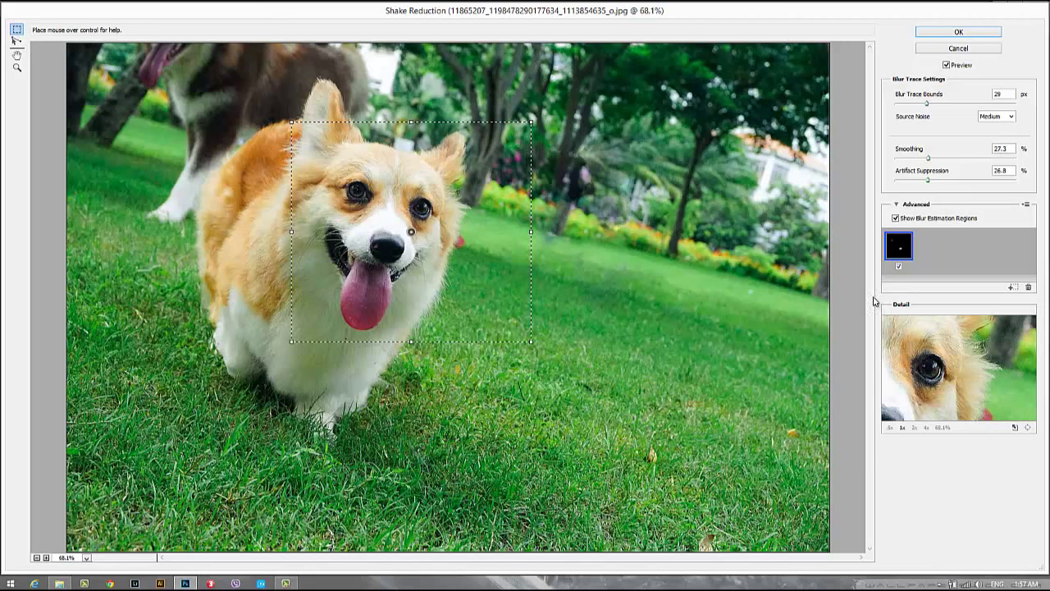
- Add blur regions over the trees, ear and grass, disabling the ear and grass regions
{"action": "left_click", "coordinate": [1011, 287]}
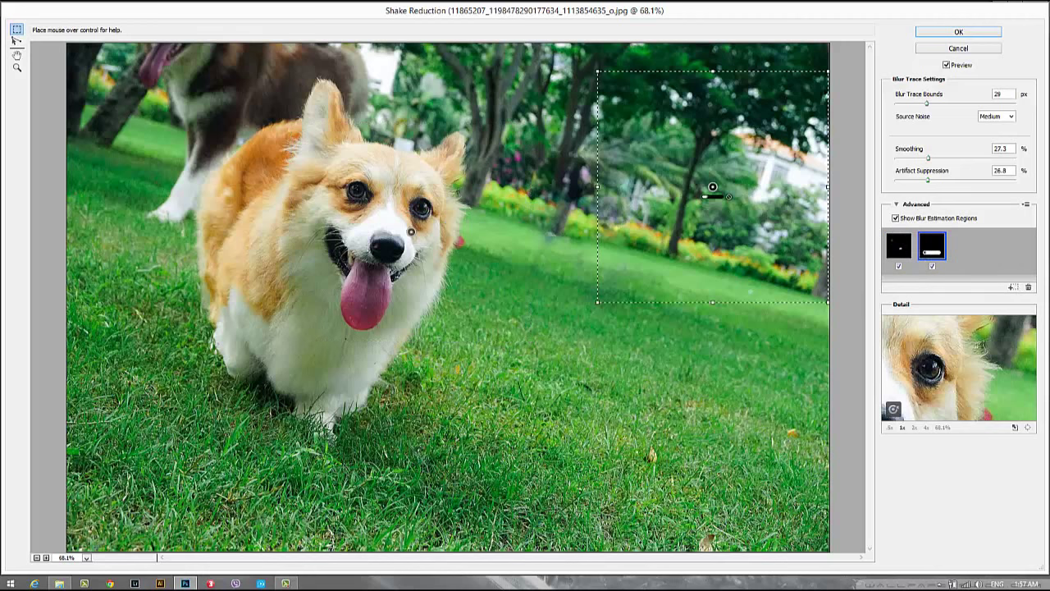
{"action": "left_click_drag", "start_coordinate": [273, 88], "coordinate": [354, 162]}
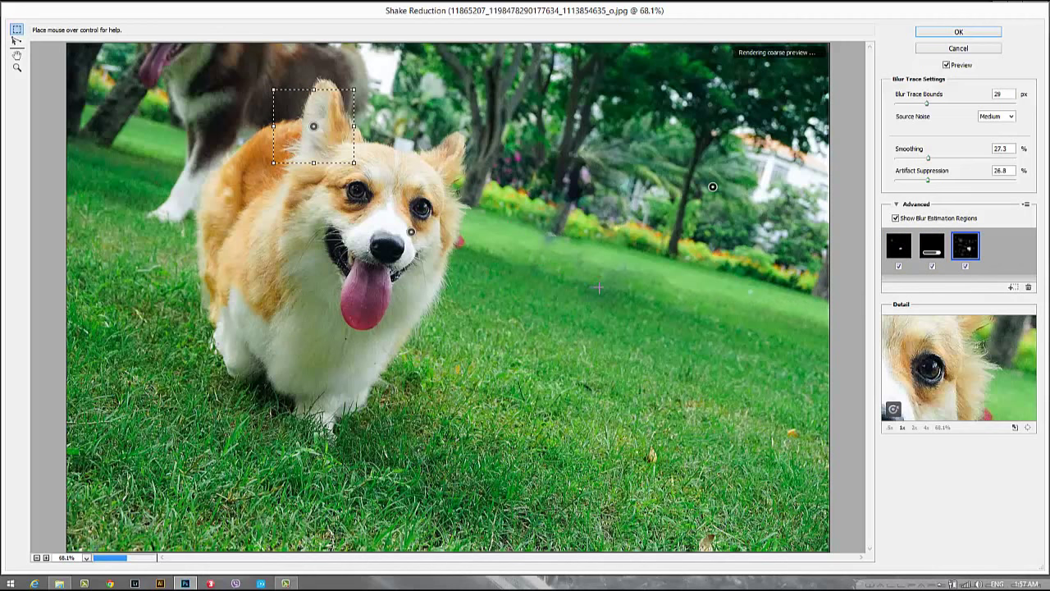
{"action": "left_click_drag", "start_coordinate": [600, 223], "coordinate": [716, 321]}
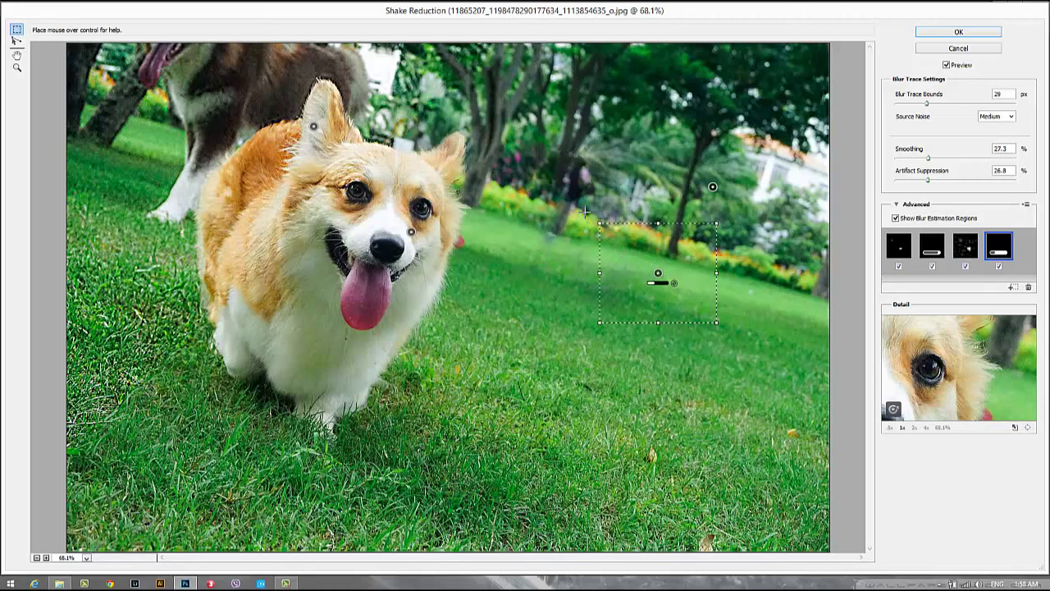
{"action": "left_click", "coordinate": [965, 266]}
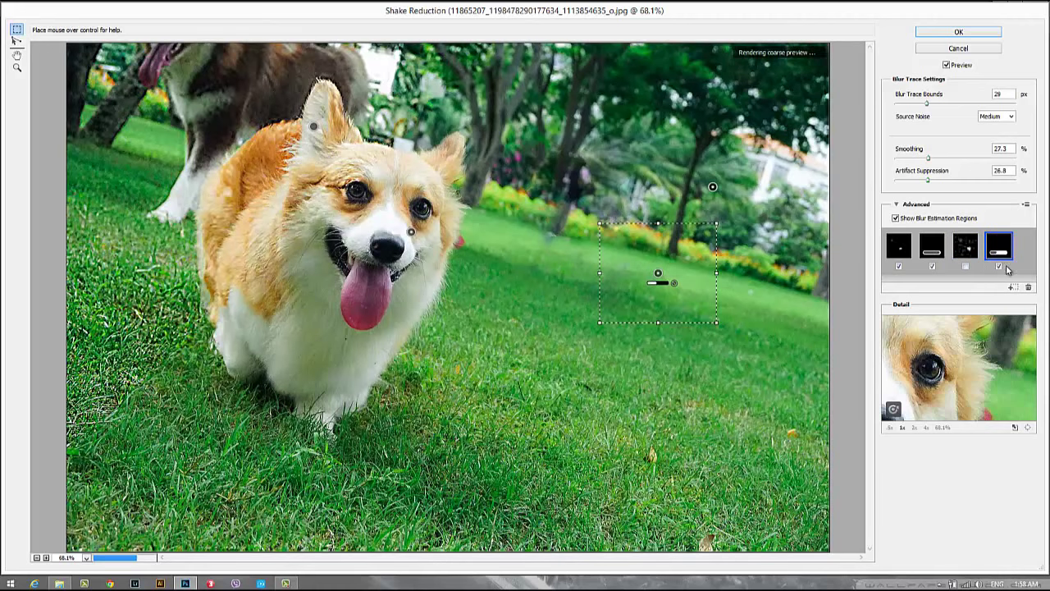
{"action": "left_click", "coordinate": [999, 265]}
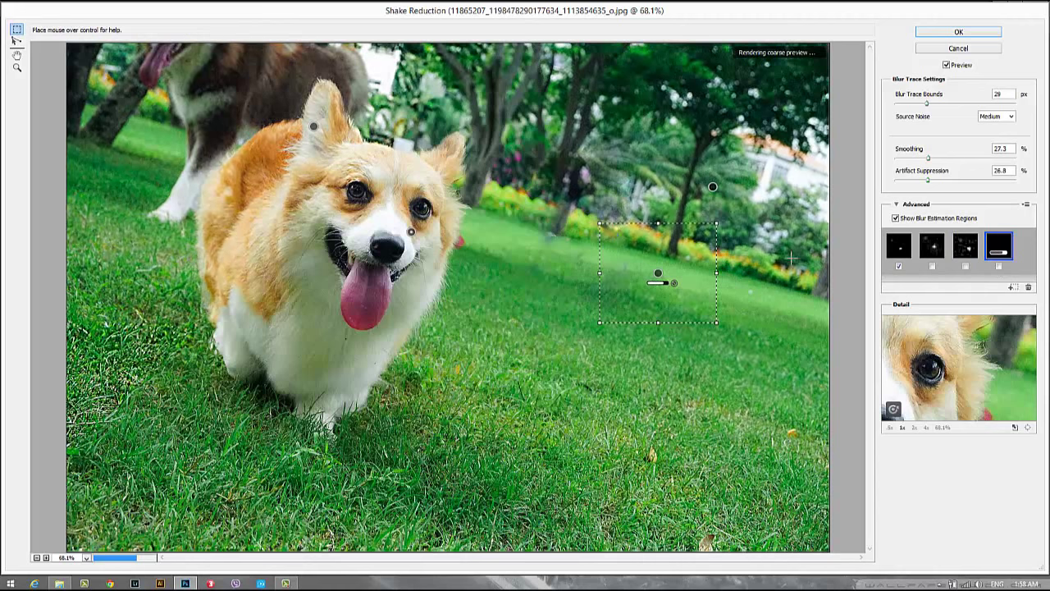
- Apply Shake Reduction to the corgi photo and zoom in to inspect the sharpened result
{"action": "left_click", "coordinate": [969, 35]}
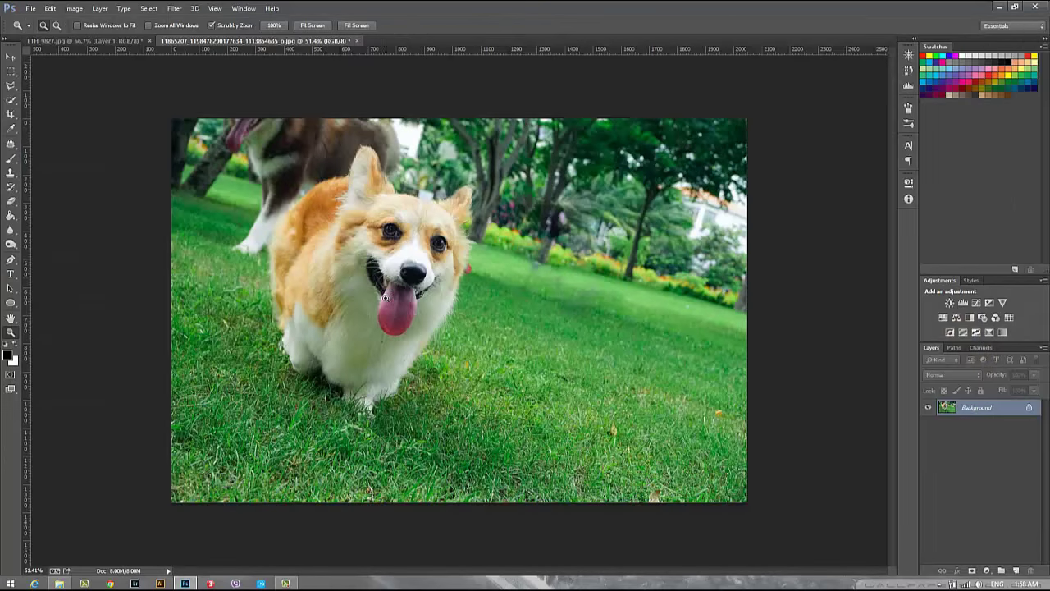
{"action": "left_click_drag", "start_coordinate": [393, 267], "coordinate": [410, 273]}
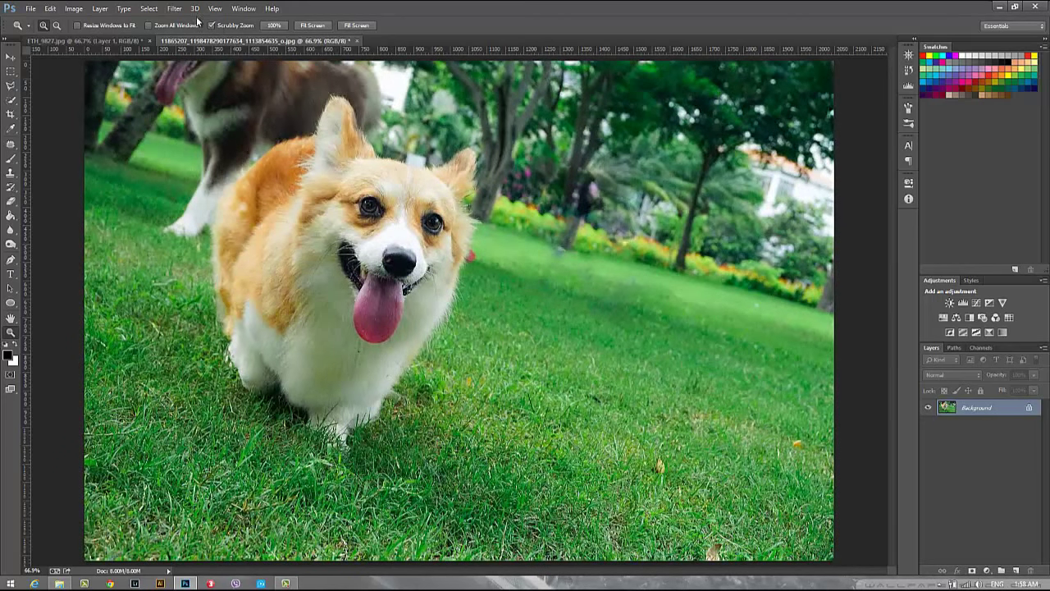
{"action": "left_click", "coordinate": [174, 10]}
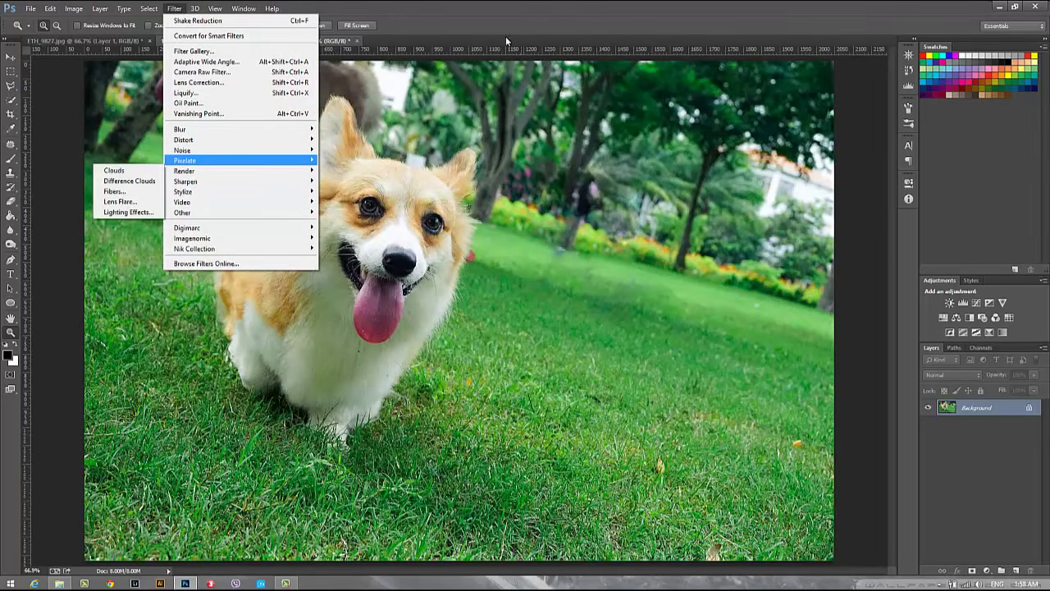
- Switch to the ETH_9827 portrait, undo Layer 1 leaving only Background, and view the face at 100%
{"action": "left_click", "coordinate": [204, 42]}
{"action": "left_click", "coordinate": [90, 40]}
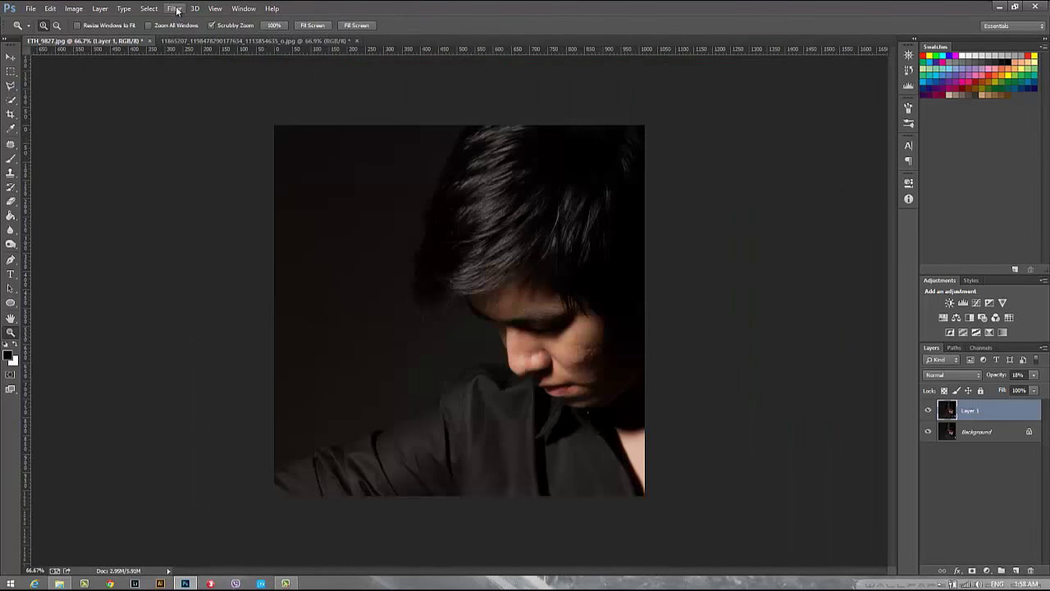
{"action": "left_click", "coordinate": [175, 10]}
{"action": "left_click", "coordinate": [978, 429]}
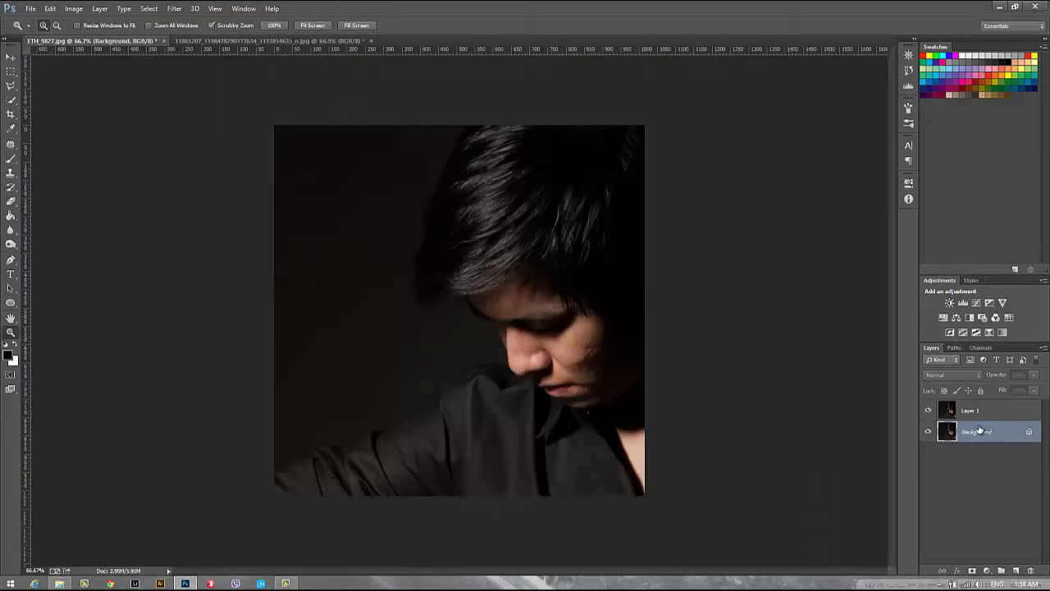
{"action": "key", "text": "ctrl+z"}
{"action": "mouse_move", "coordinate": [486, 326]}
{"action": "left_mouse_down"}
{"action": "mouse_move", "coordinate": [506, 328]}
{"action": "mouse_move", "coordinate": [620, 411]}
{"action": "left_mouse_up"}
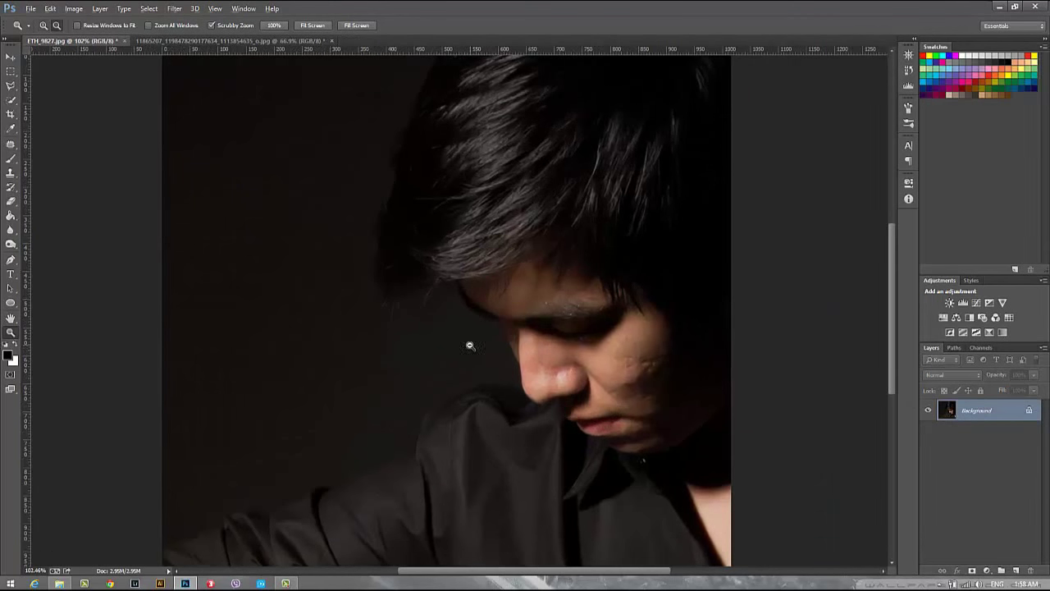
{"action": "left_click", "coordinate": [498, 345], "text": "alt"}
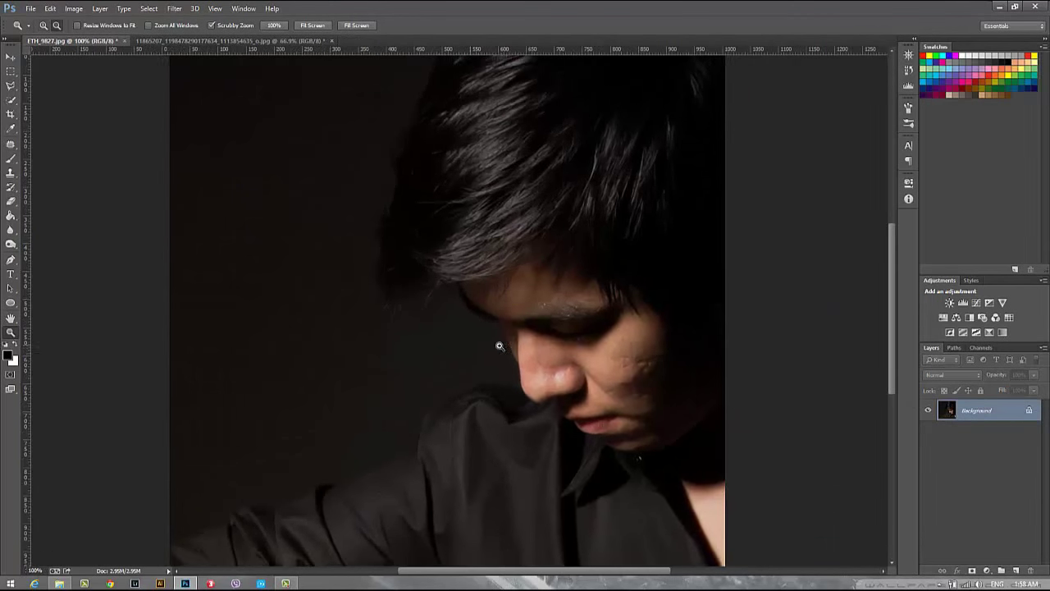
- Apply the basic Sharpen filter to the portrait, then reapply it as the last filter
{"action": "left_click", "coordinate": [174, 9]}
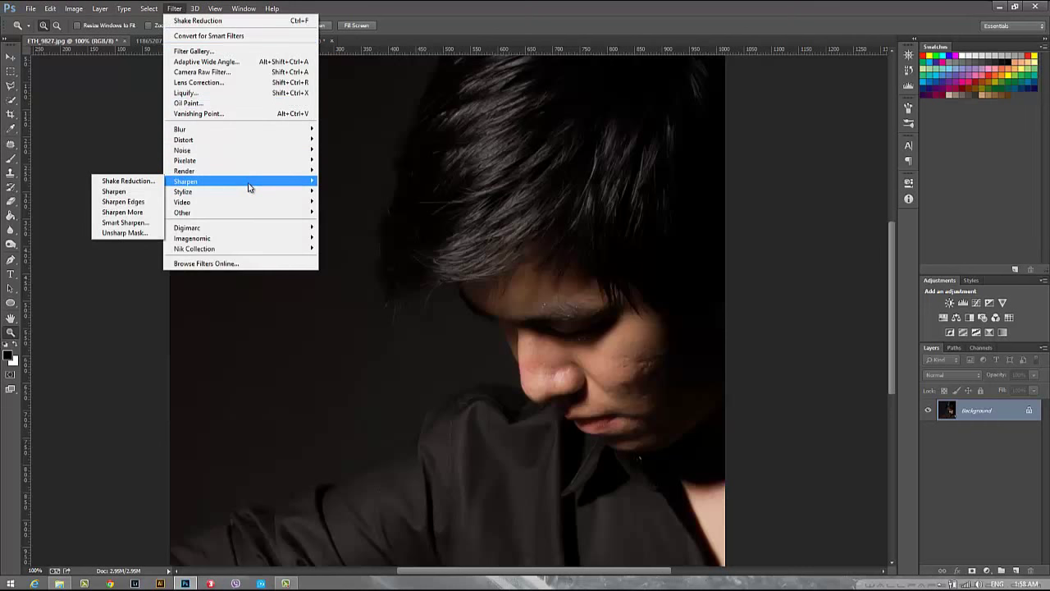
{"action": "mouse_move", "coordinate": [185, 181]}
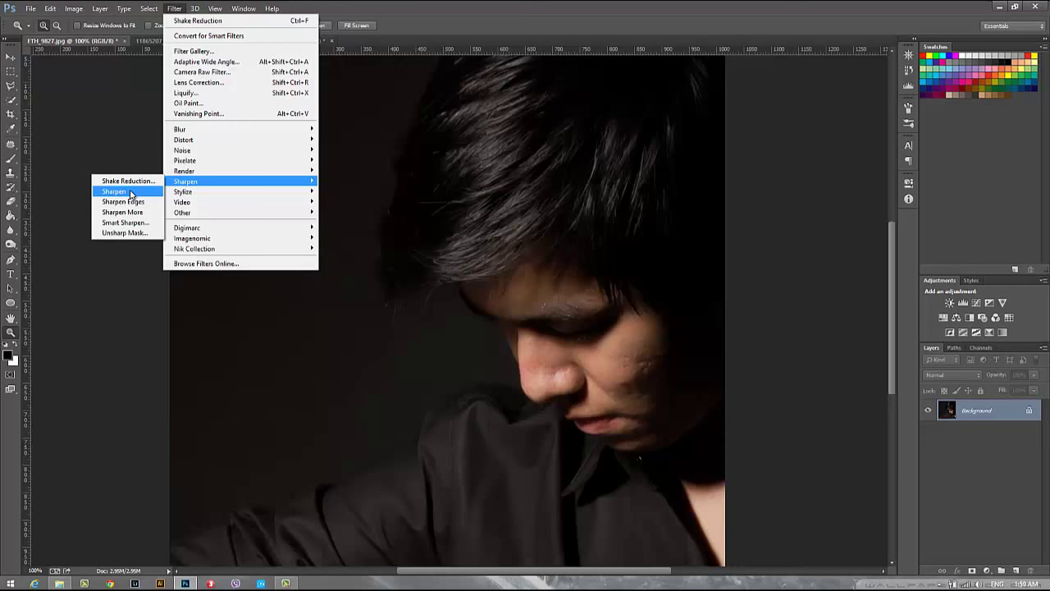
{"action": "left_click", "coordinate": [130, 192]}
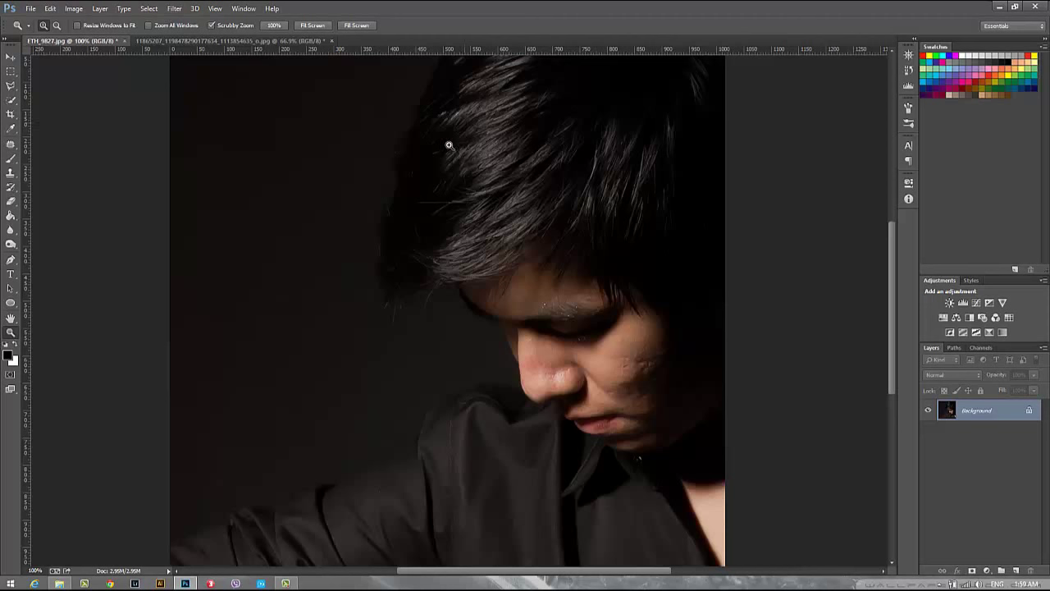
{"action": "left_click", "coordinate": [175, 10]}
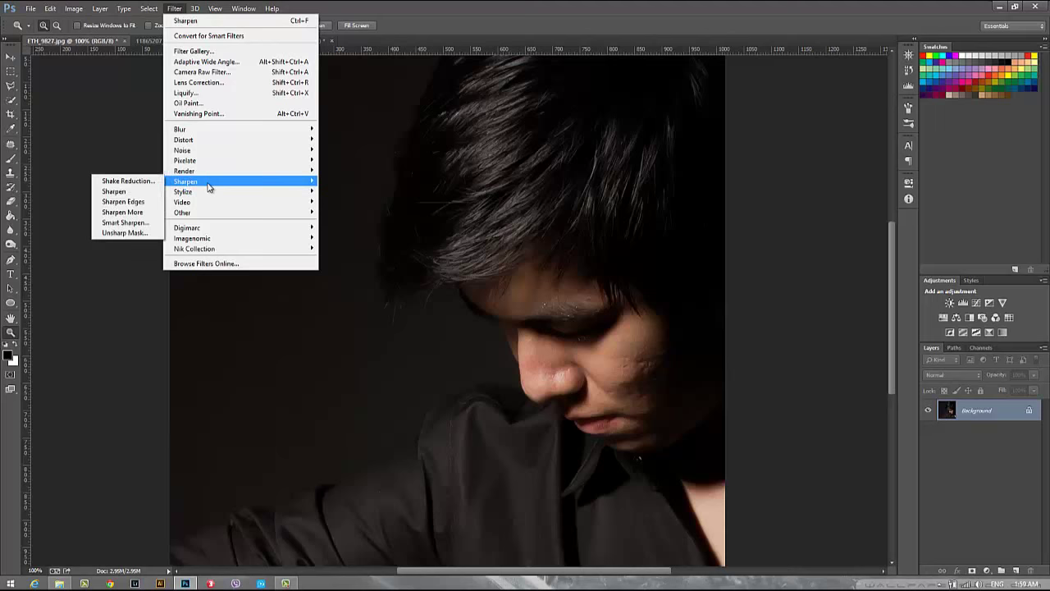
{"action": "left_click", "coordinate": [137, 191]}
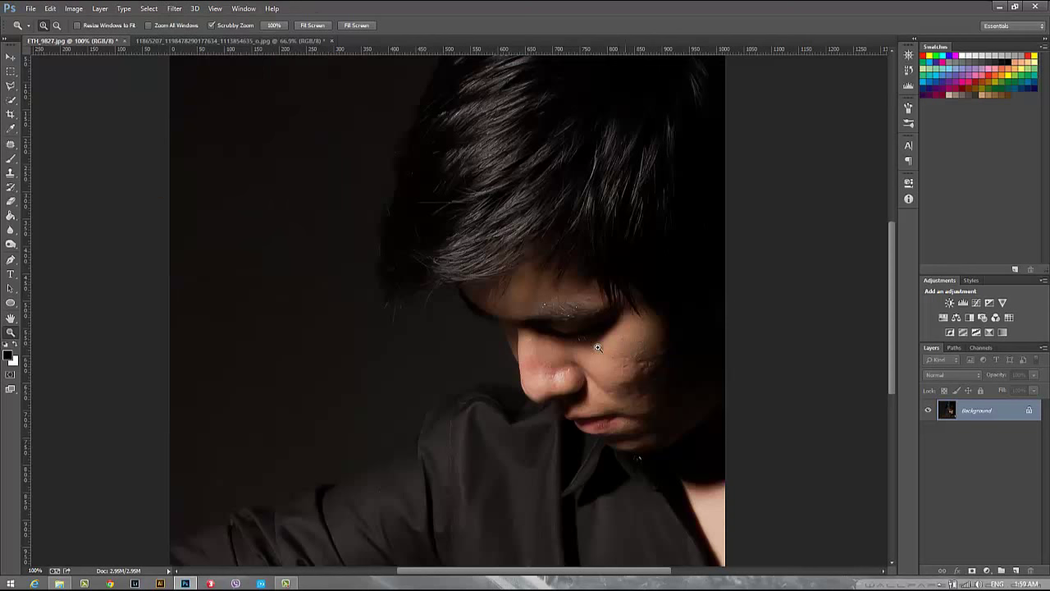
{"action": "left_click", "coordinate": [174, 9]}
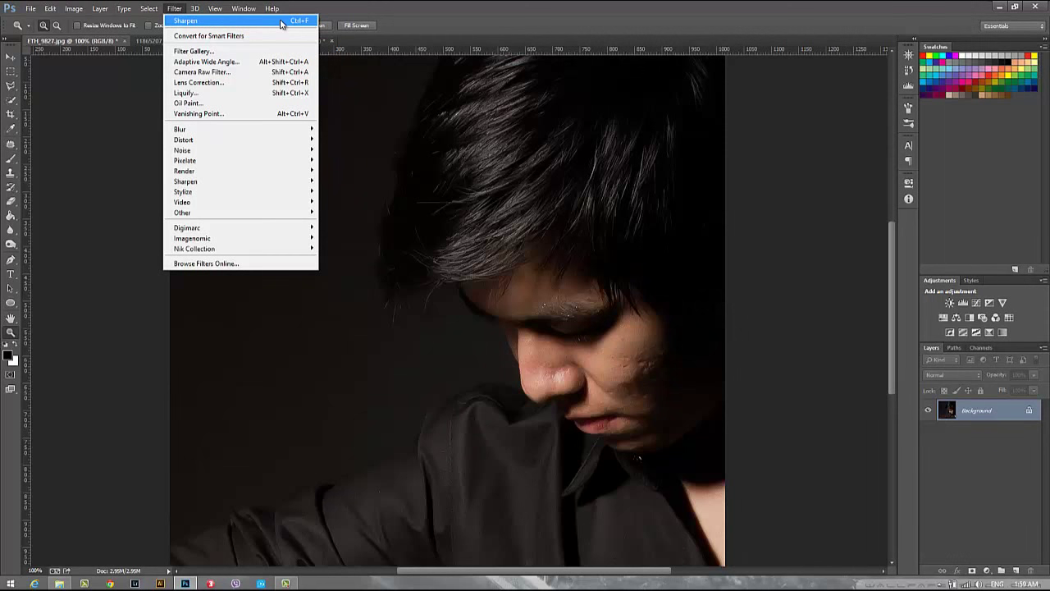
{"action": "left_click", "coordinate": [280, 23]}
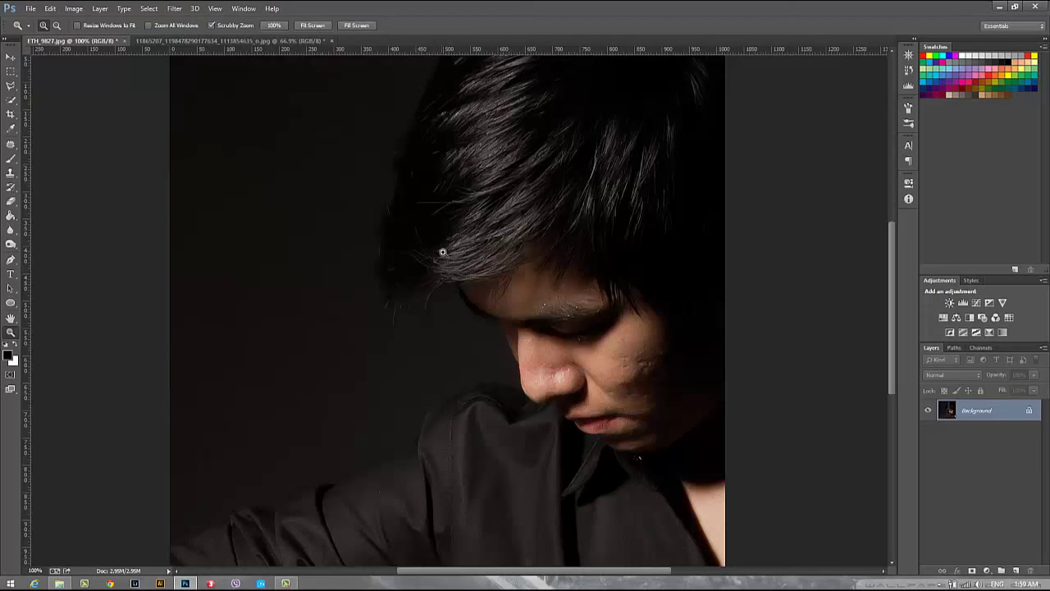
- Browse the Filter menu several times without applying any other filter
{"action": "left_click", "coordinate": [173, 8]}
{"action": "left_click", "coordinate": [272, 8]}
{"action": "left_click", "coordinate": [175, 10]}
{"action": "left_click", "coordinate": [572, 28]}
{"action": "left_click", "coordinate": [174, 8]}
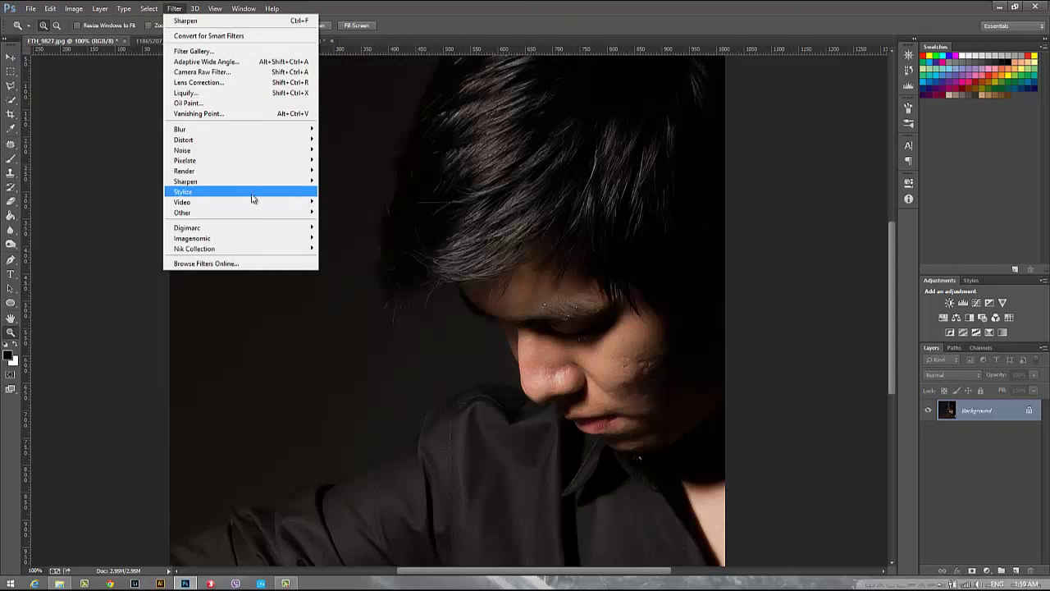
{"action": "left_click", "coordinate": [572, 305]}
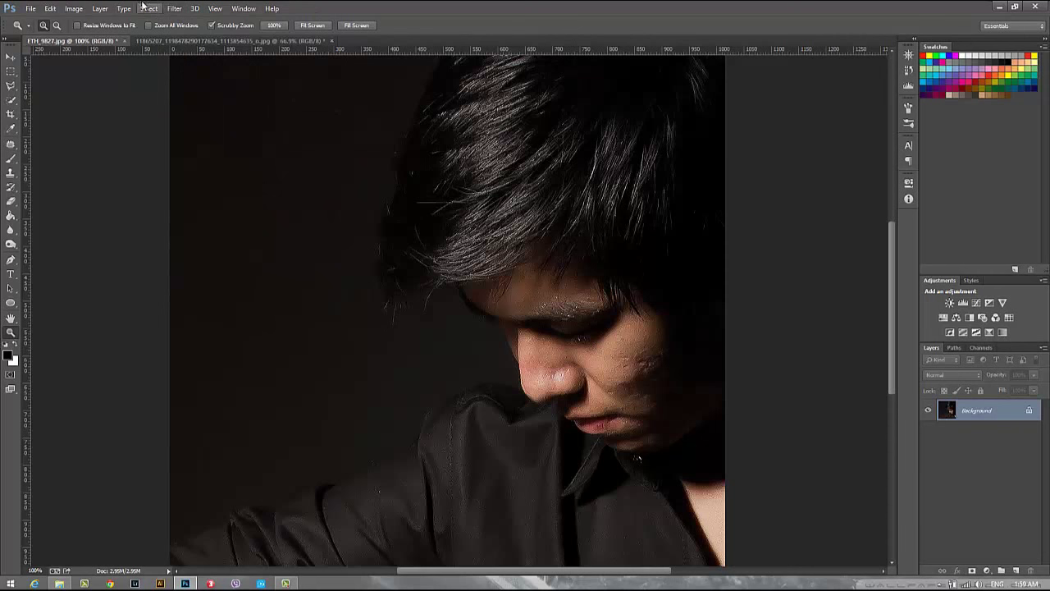
{"action": "left_click", "coordinate": [175, 9]}
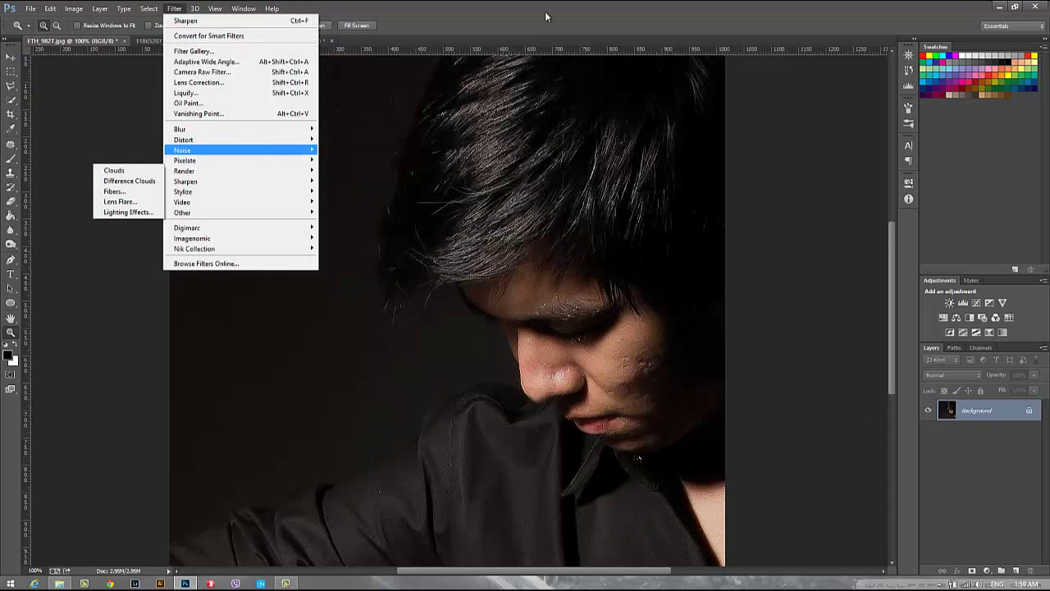
{"action": "left_click", "coordinate": [578, 297]}
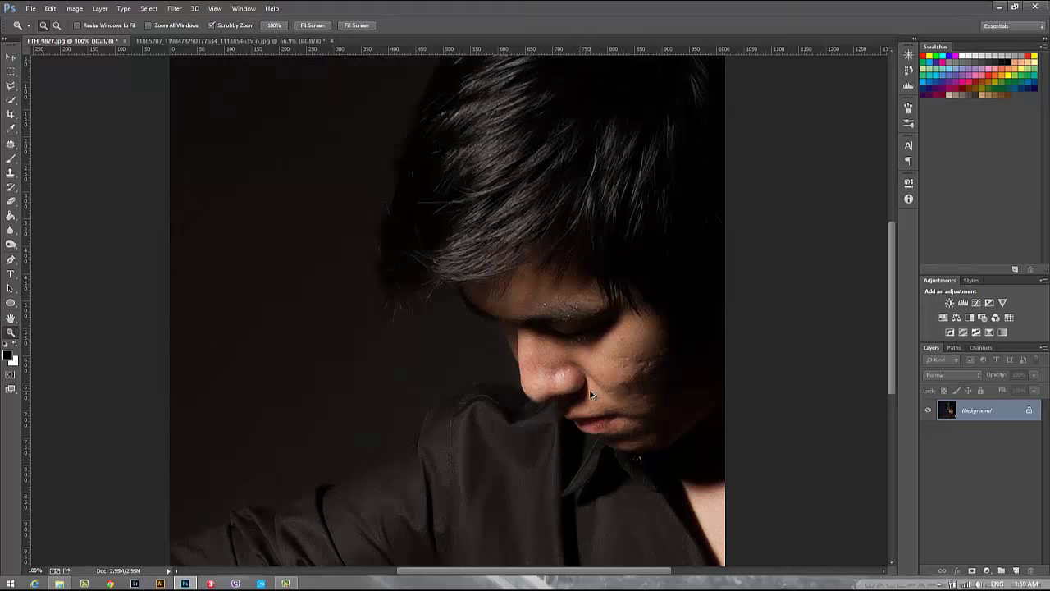
{"action": "left_click", "coordinate": [174, 8]}
{"action": "mouse_move", "coordinate": [186, 181]}
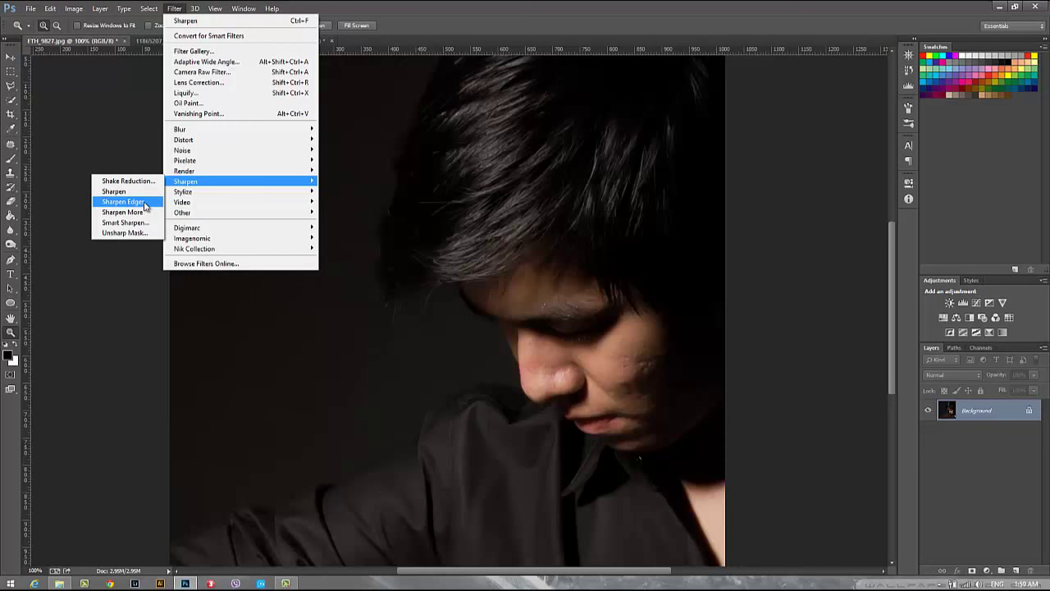
- Apply Sharpen Edges and then Sharpen More to the ETH_9827 portrait
{"action": "left_click", "coordinate": [145, 204]}
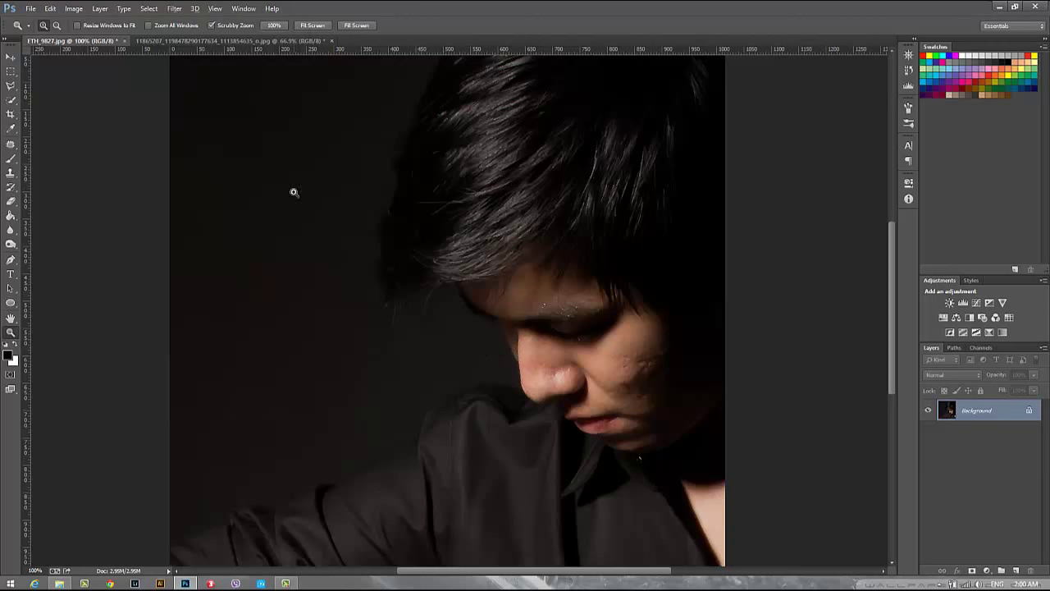
{"action": "left_click", "coordinate": [174, 8]}
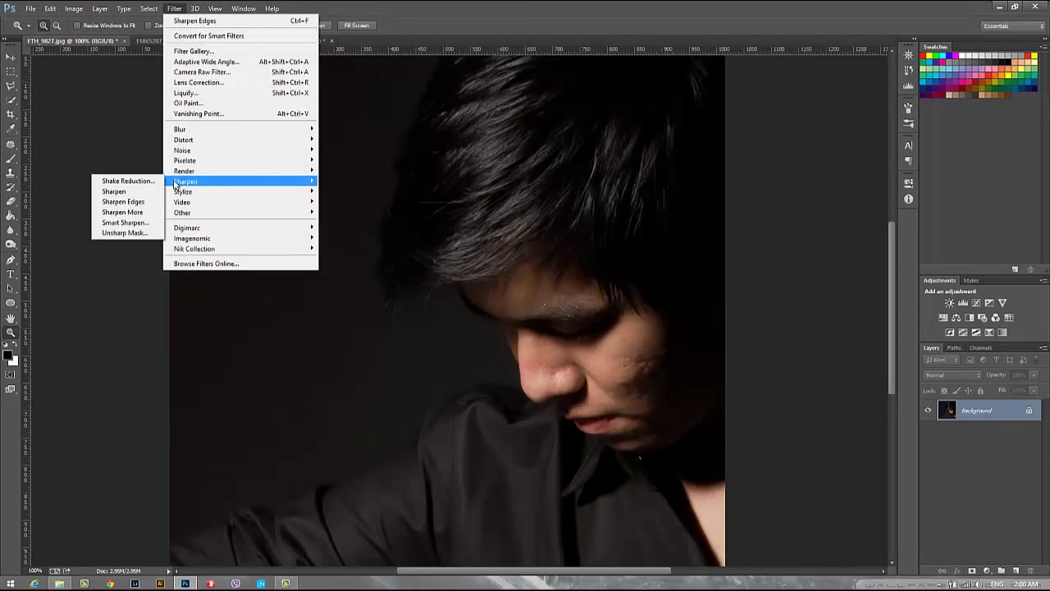
{"action": "left_click", "coordinate": [147, 216]}
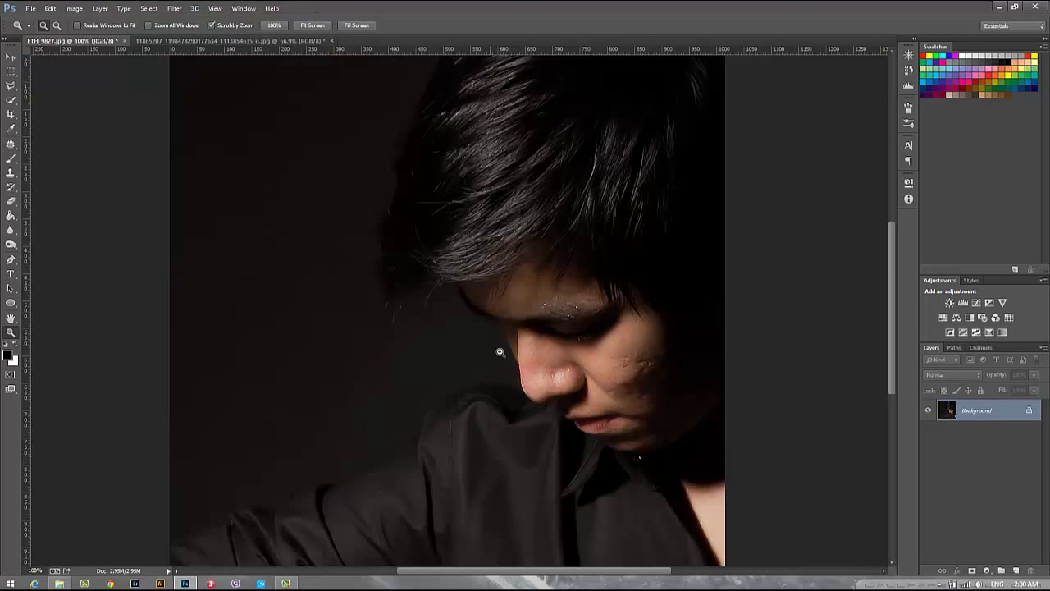
{"action": "left_click", "coordinate": [174, 8]}
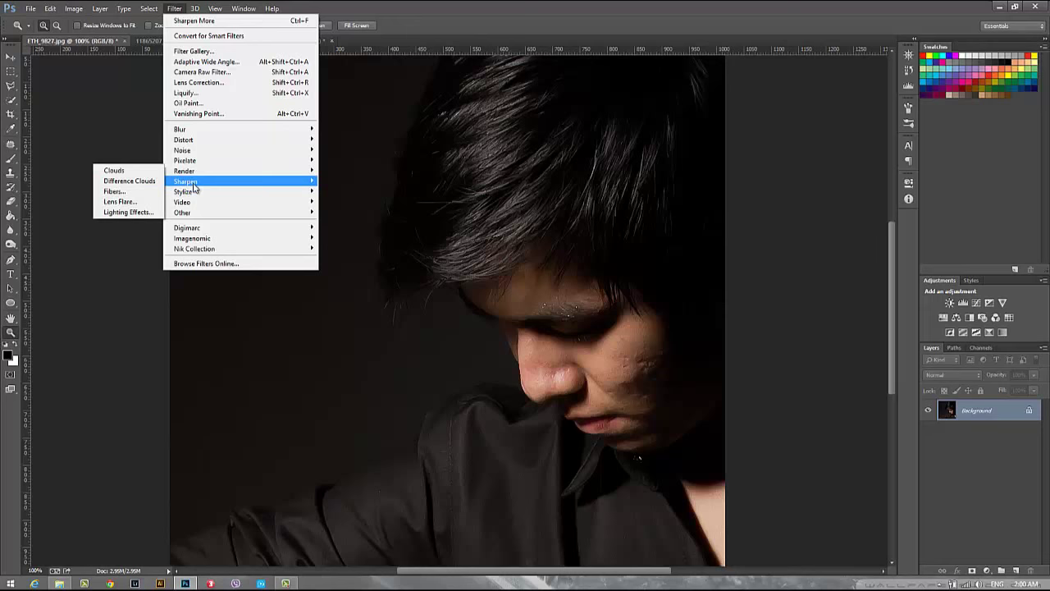
{"action": "mouse_move", "coordinate": [185, 181]}
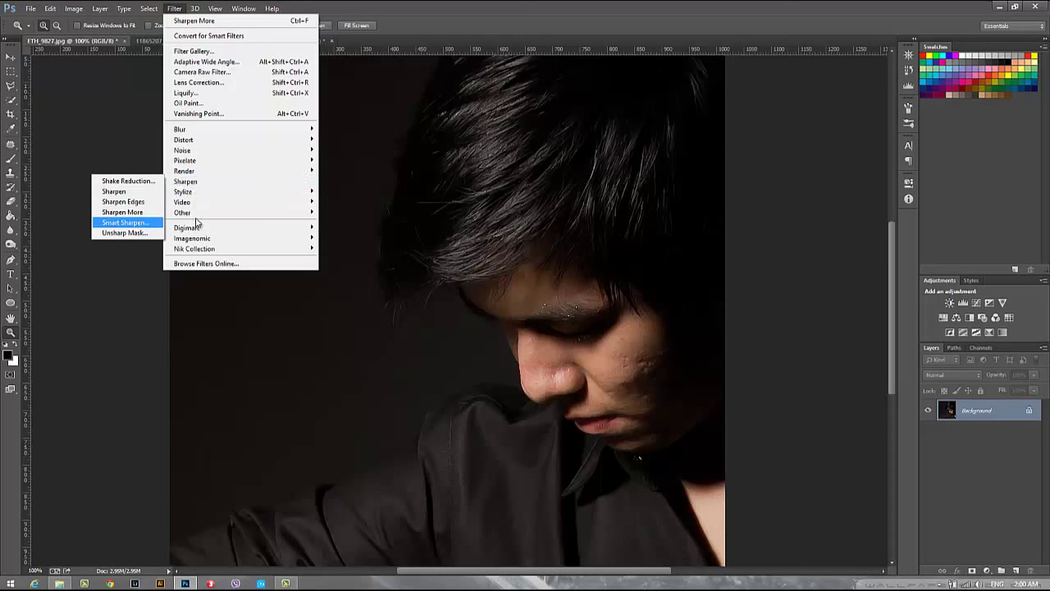
{"action": "left_click", "coordinate": [486, 111]}
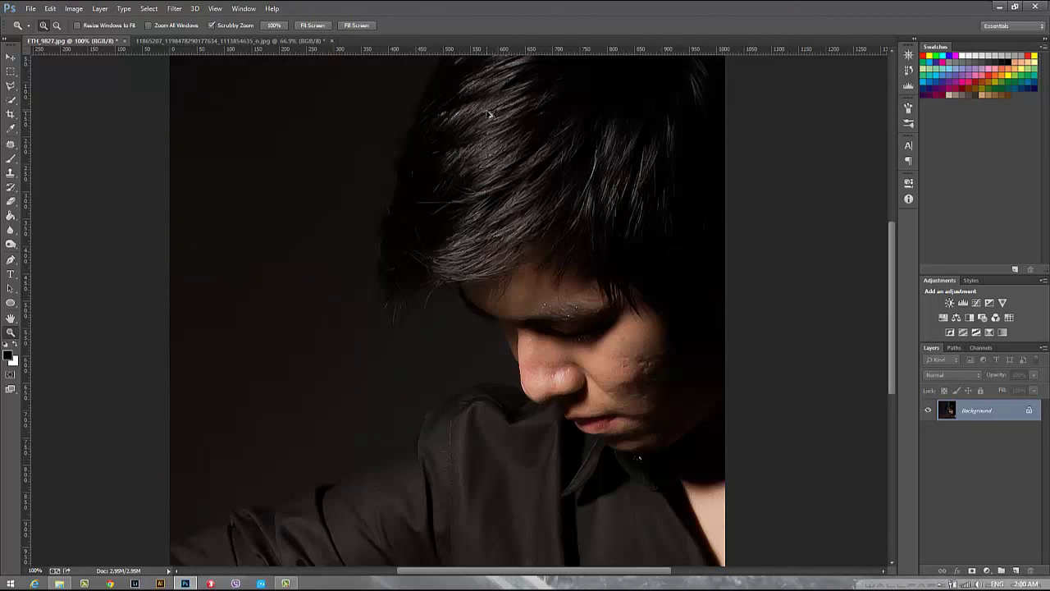
{"action": "left_click", "coordinate": [174, 8]}
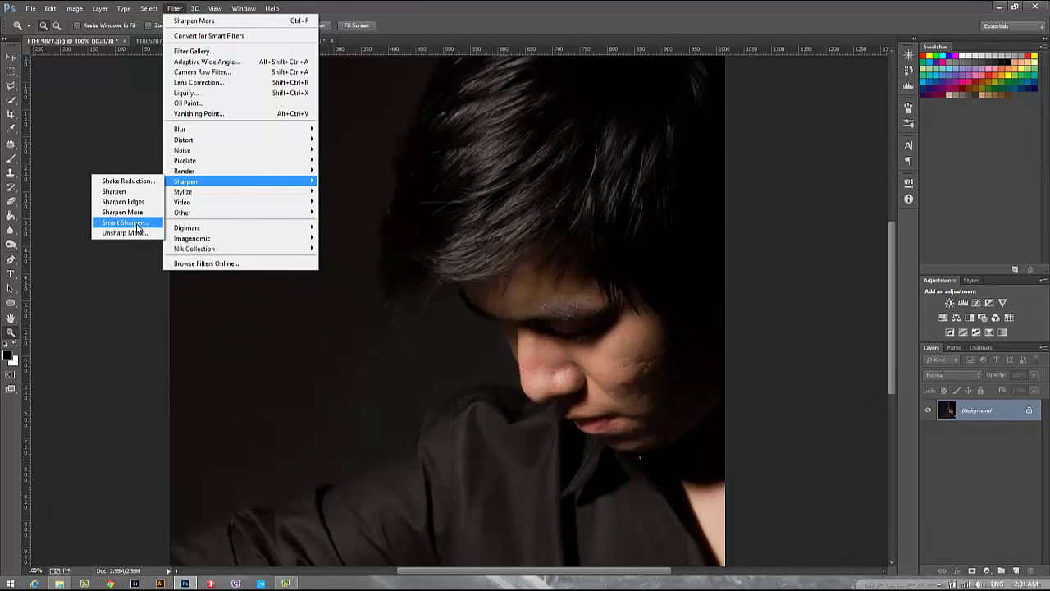
- Open Smart Sharpen, collapse Shadows/Highlights, move the dialog aside, and pan the preview to the face
{"action": "left_click", "coordinate": [123, 222]}
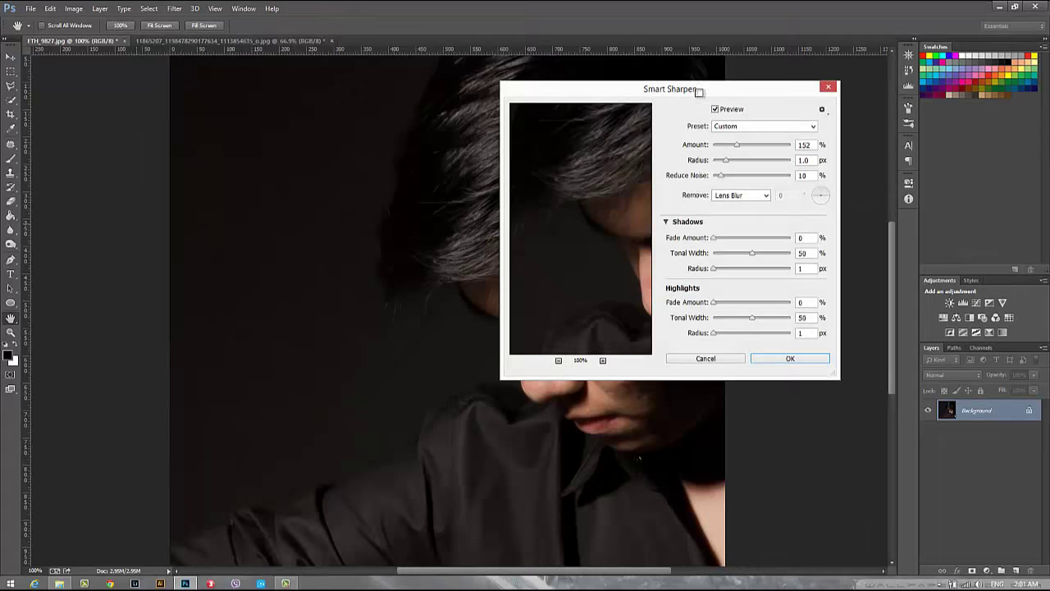
{"action": "left_click_drag", "start_coordinate": [683, 91], "coordinate": [670, 89]}
{"action": "left_click_drag", "start_coordinate": [613, 216], "coordinate": [537, 216]}
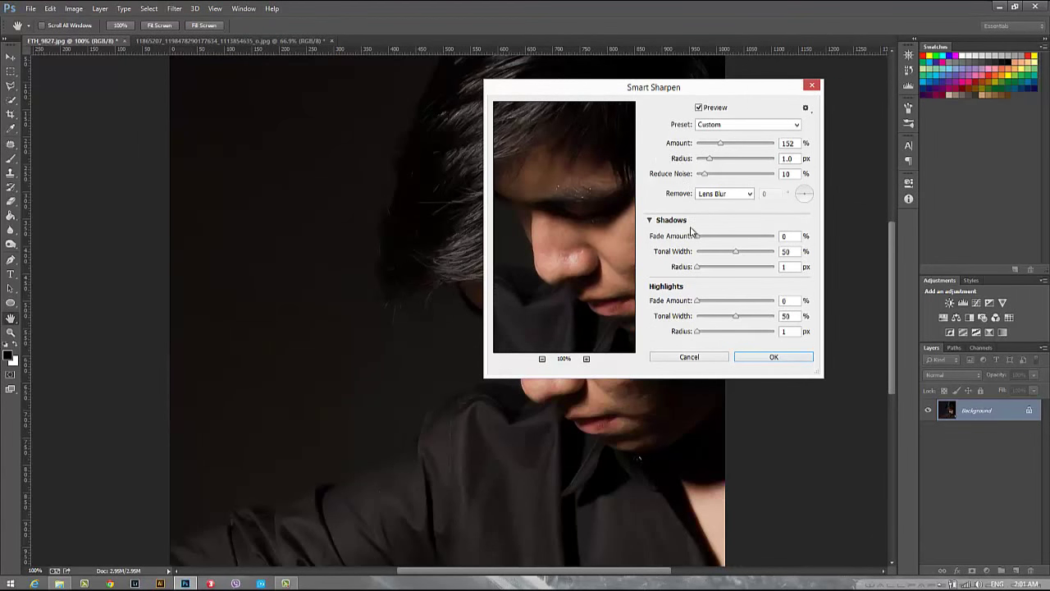
{"action": "left_click", "coordinate": [661, 220]}
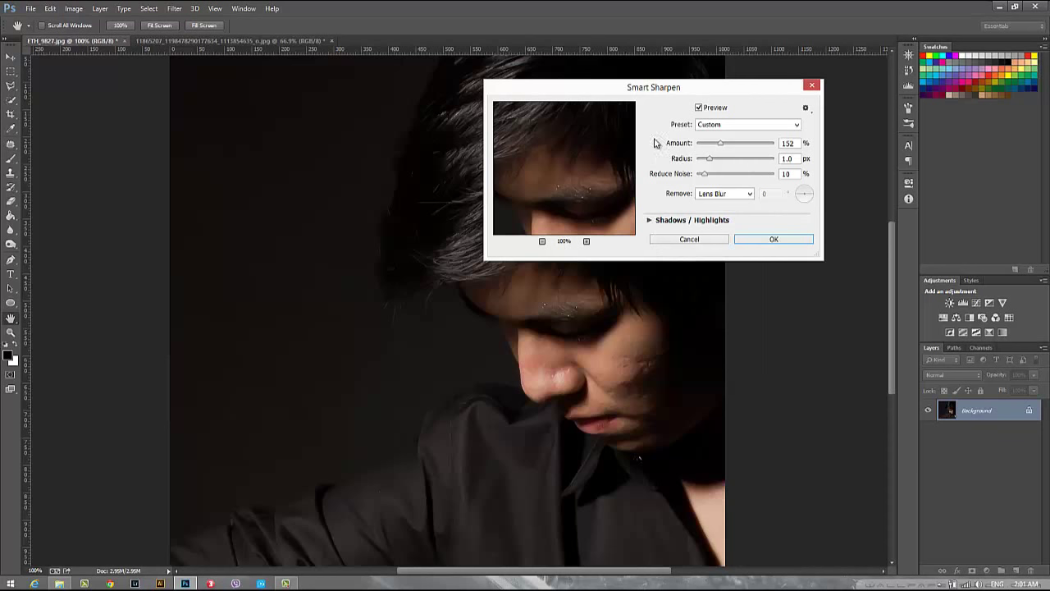
{"action": "mouse_move", "coordinate": [736, 88]}
{"action": "left_mouse_down"}
{"action": "mouse_move", "coordinate": [332, 128]}
{"action": "mouse_move", "coordinate": [321, 110]}
{"action": "left_mouse_up"}
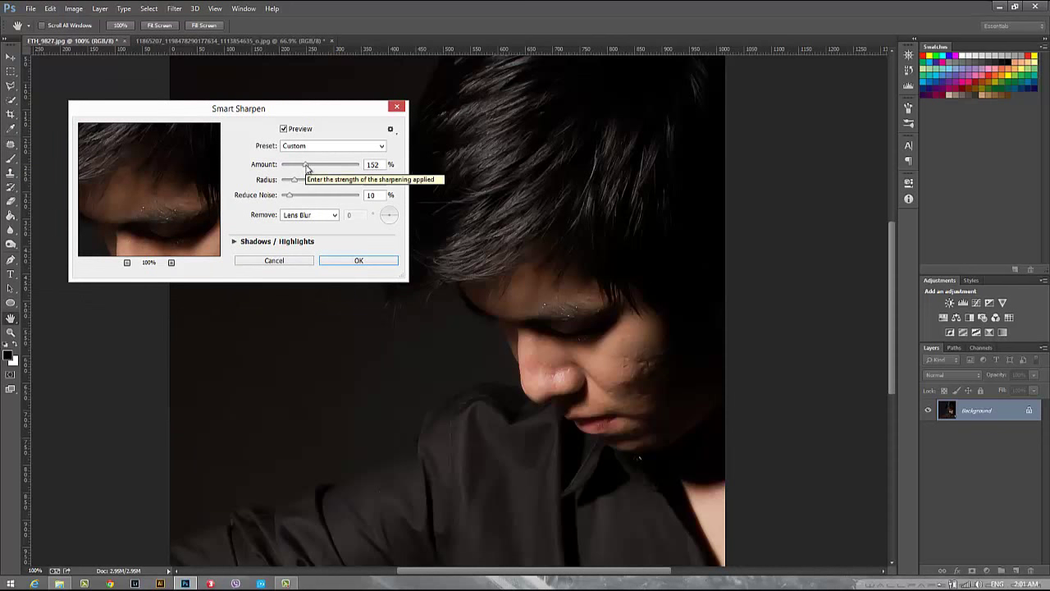
{"action": "left_click_drag", "start_coordinate": [125, 223], "coordinate": [150, 192]}
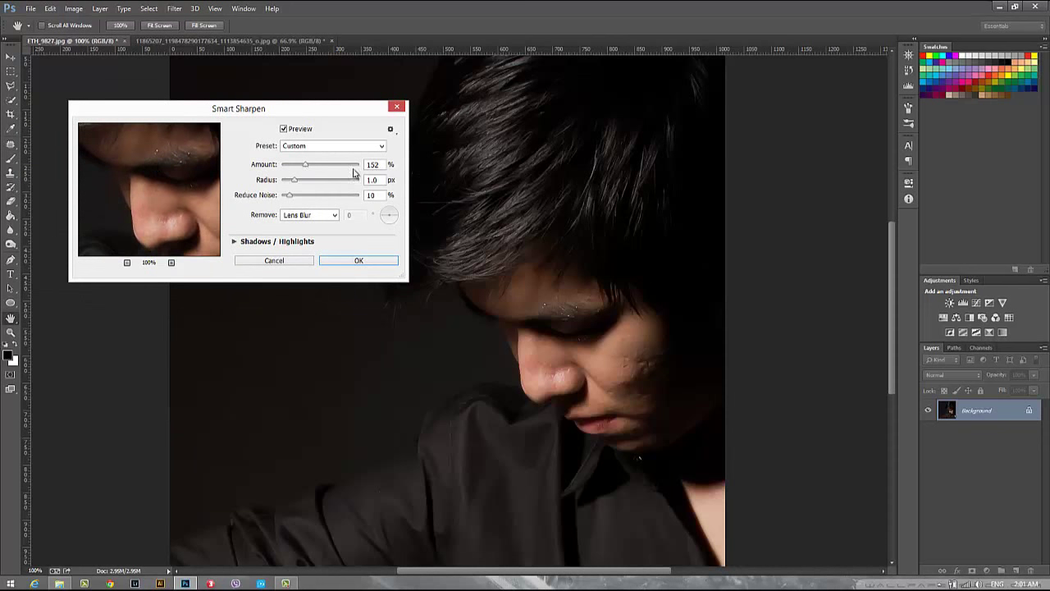
- Set Smart Sharpen to Amount 199%, Radius 2.0 px, Reduce Noise 45%, removing Lens Blur
{"action": "left_click_drag", "start_coordinate": [310, 169], "coordinate": [324, 168]}
{"action": "left_click_drag", "start_coordinate": [152, 223], "coordinate": [183, 171]}
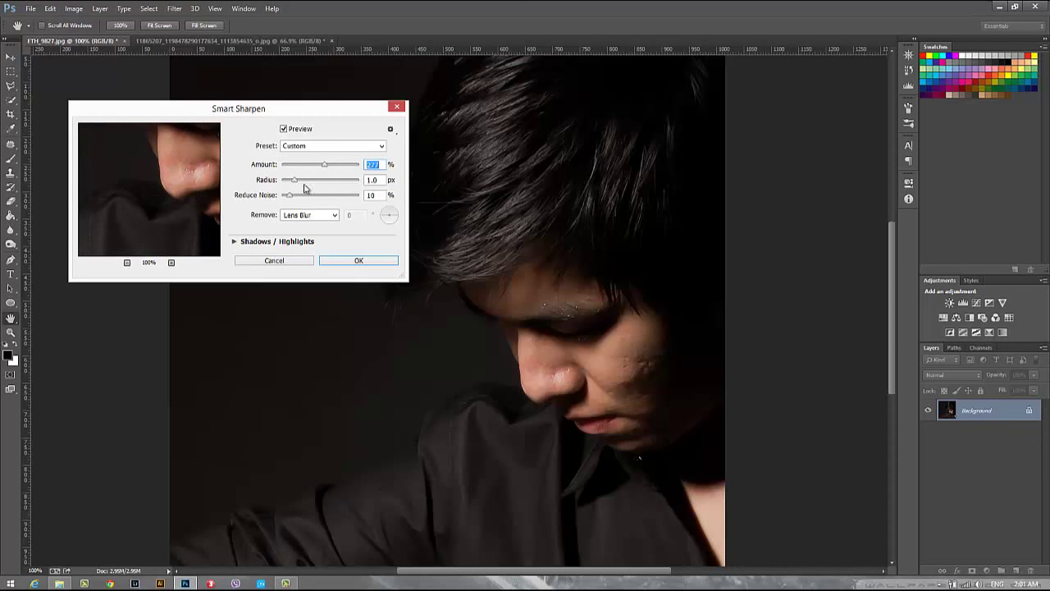
{"action": "mouse_move", "coordinate": [296, 184]}
{"action": "left_mouse_down"}
{"action": "mouse_move", "coordinate": [337, 184]}
{"action": "mouse_move", "coordinate": [291, 183]}
{"action": "left_mouse_up"}
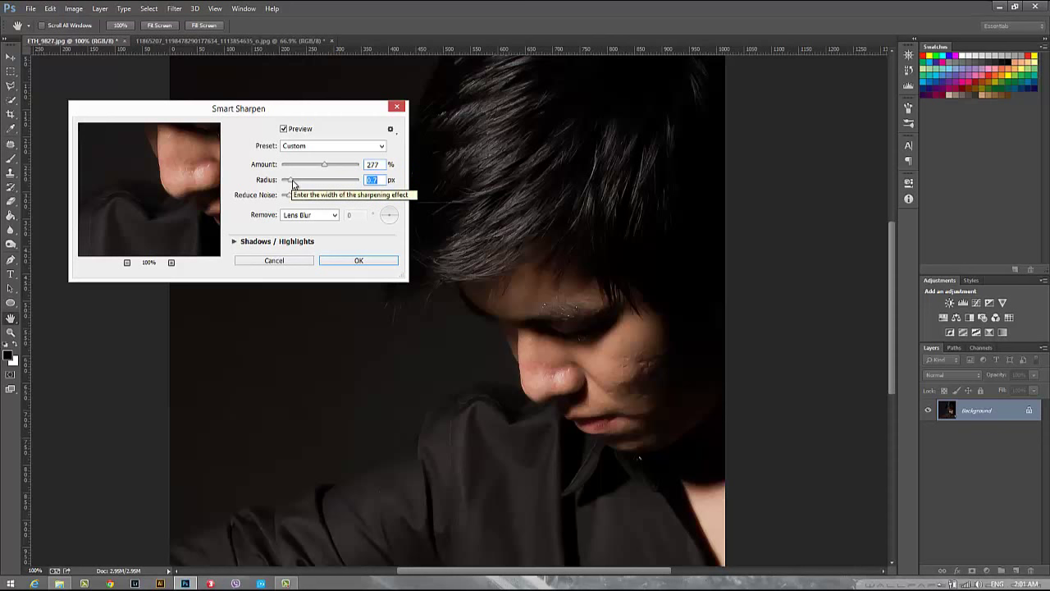
{"action": "left_click_drag", "start_coordinate": [294, 184], "coordinate": [300, 187]}
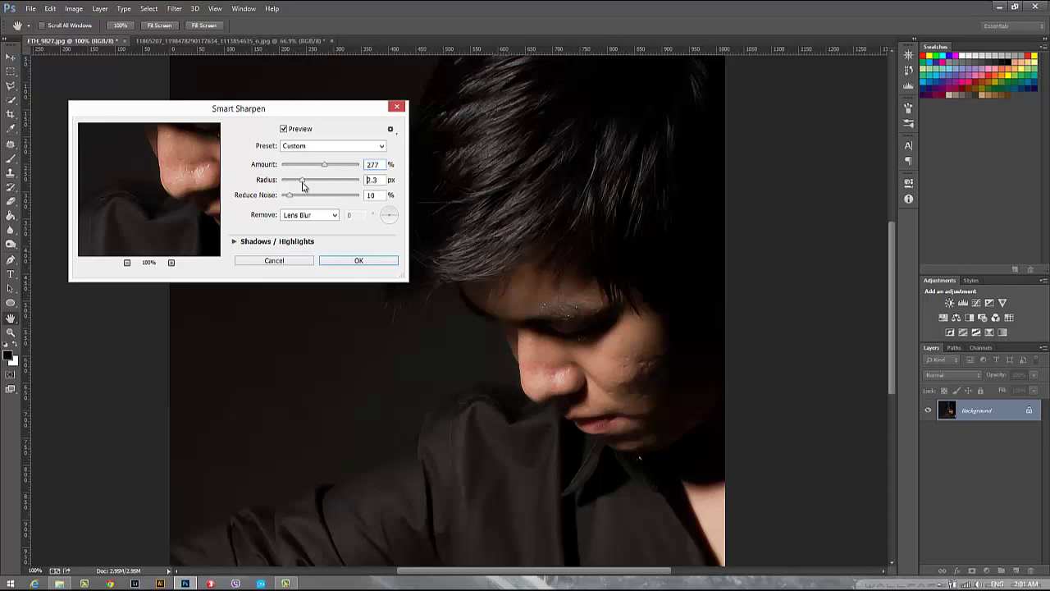
{"action": "left_click", "coordinate": [301, 186]}
{"action": "left_click_drag", "start_coordinate": [325, 165], "coordinate": [348, 169]}
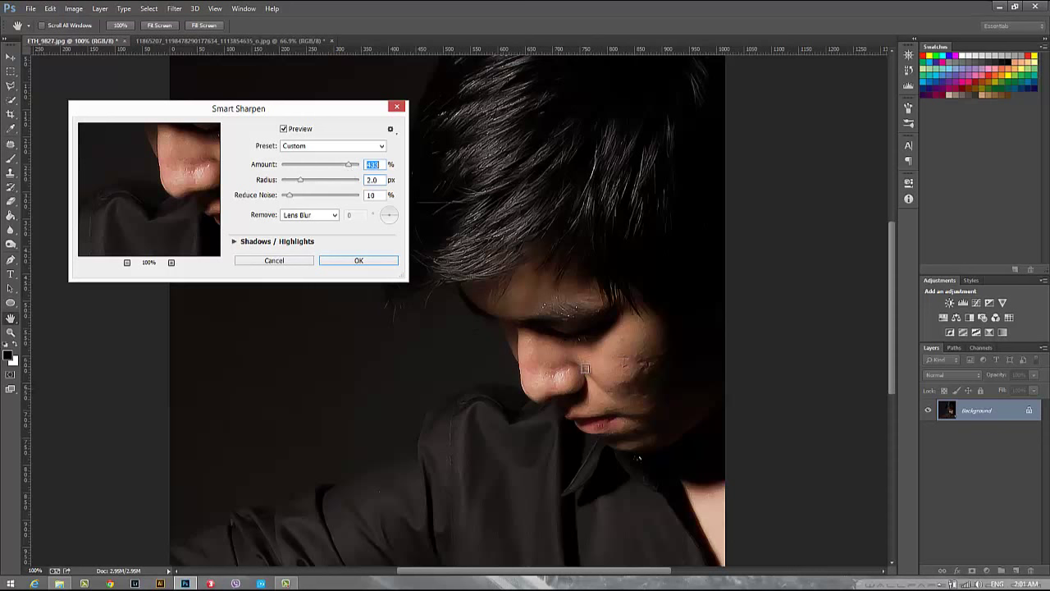
{"action": "left_click_drag", "start_coordinate": [349, 167], "coordinate": [316, 168]}
{"action": "left_click_drag", "start_coordinate": [298, 201], "coordinate": [318, 202]}
{"action": "left_click", "coordinate": [309, 216]}
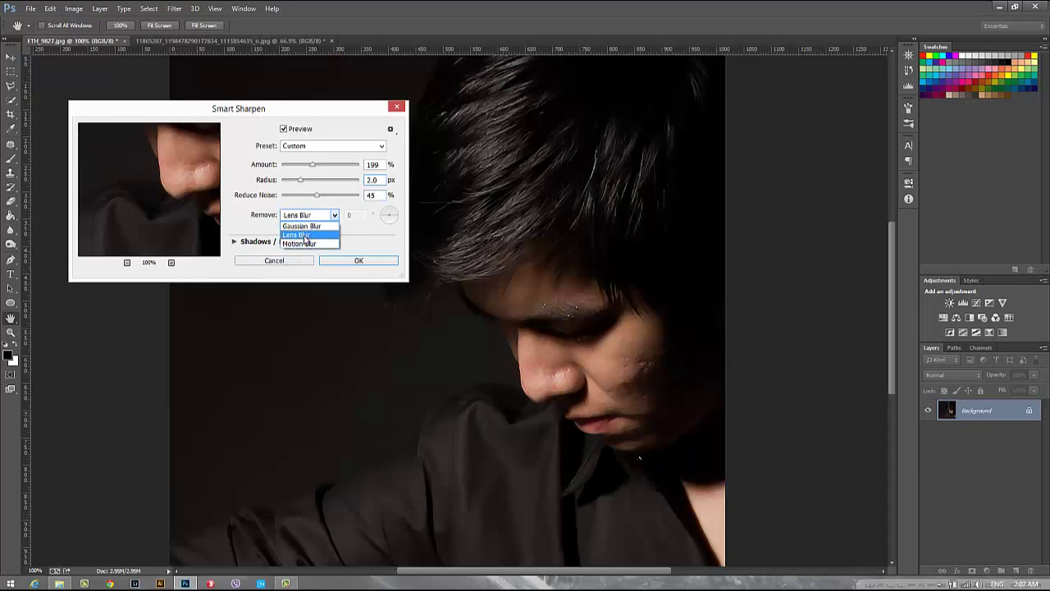
{"action": "left_click", "coordinate": [245, 236]}
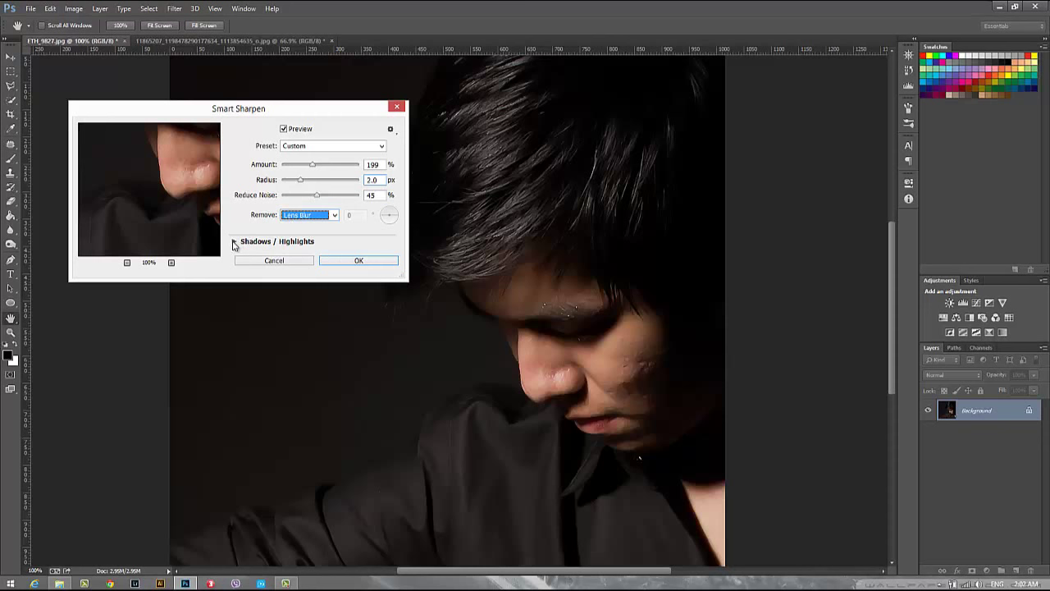
- Test the Shadows fade at about 31% and a Highlights fade, then cancel Smart Sharpen
{"action": "left_click", "coordinate": [246, 241]}
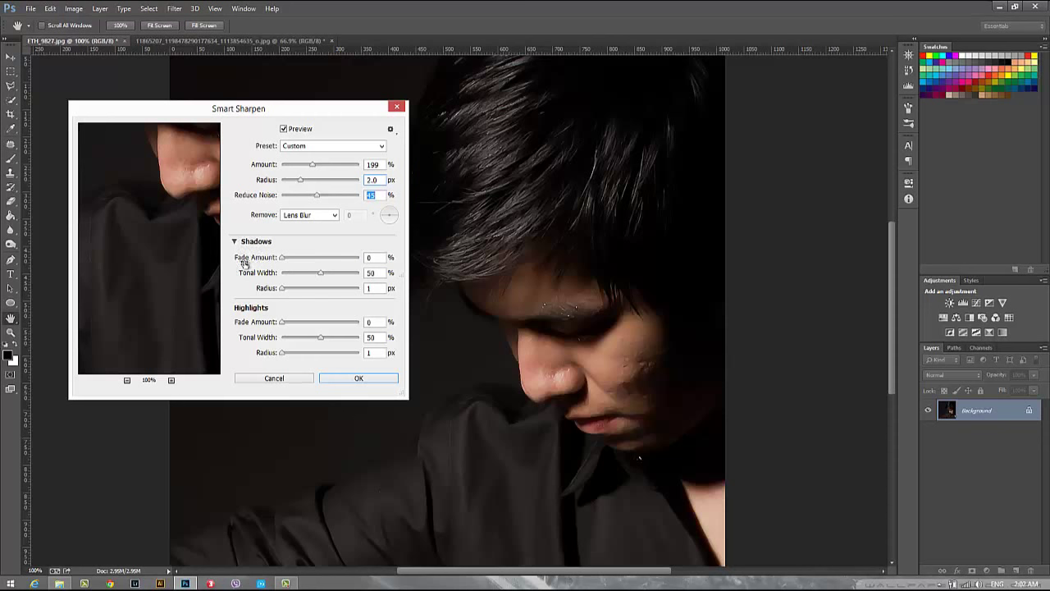
{"action": "mouse_move", "coordinate": [256, 258]}
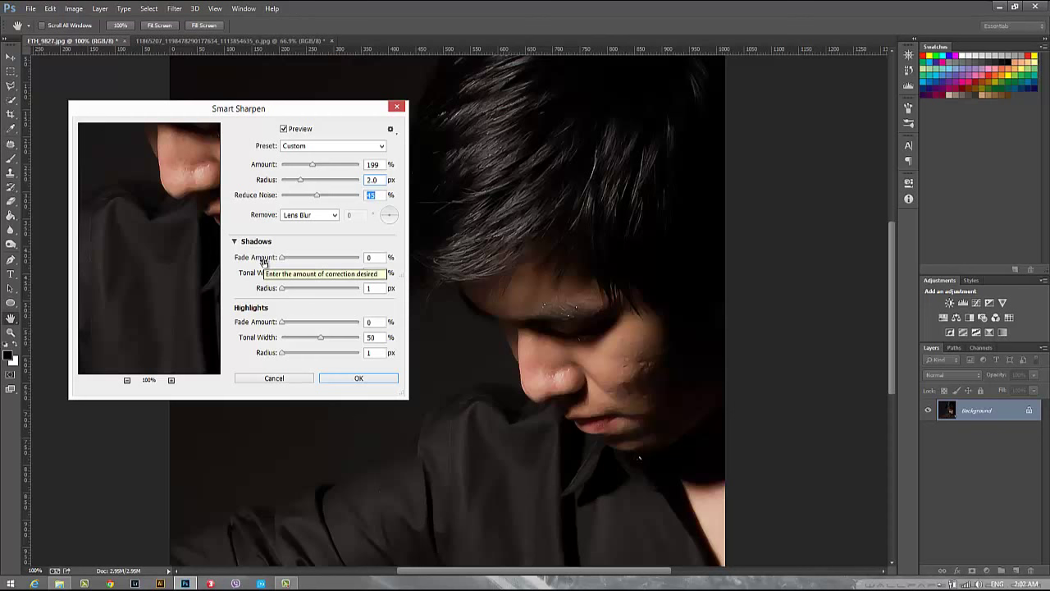
{"action": "left_click_drag", "start_coordinate": [282, 258], "coordinate": [331, 258]}
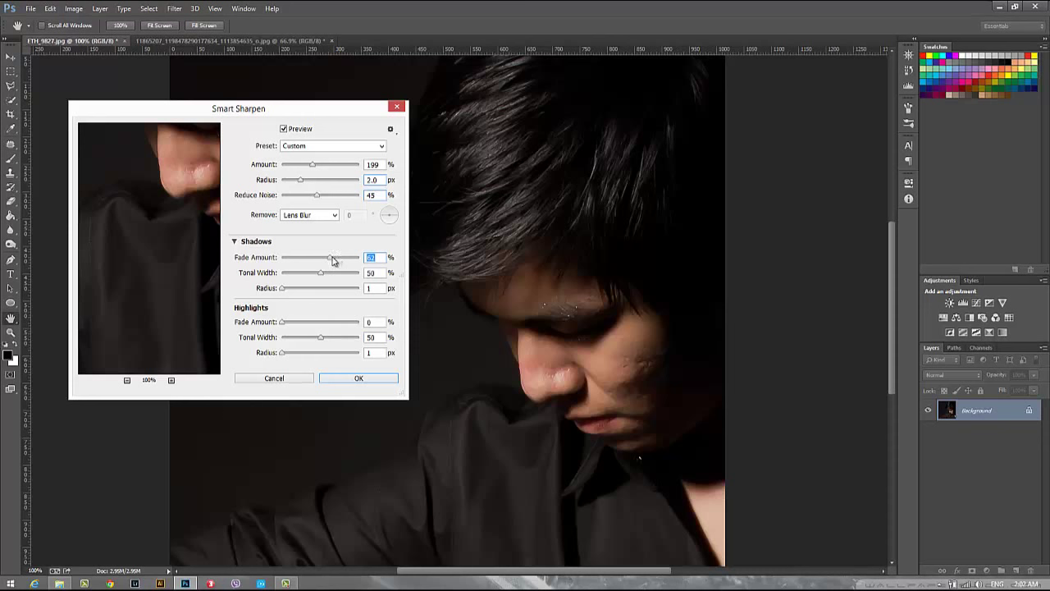
{"action": "left_click_drag", "start_coordinate": [331, 257], "coordinate": [361, 260]}
{"action": "left_click_drag", "start_coordinate": [360, 259], "coordinate": [306, 267]}
{"action": "mouse_move", "coordinate": [283, 321]}
{"action": "left_mouse_down"}
{"action": "mouse_move", "coordinate": [355, 322]}
{"action": "mouse_move", "coordinate": [309, 324]}
{"action": "left_mouse_up"}
{"action": "left_click", "coordinate": [292, 379]}
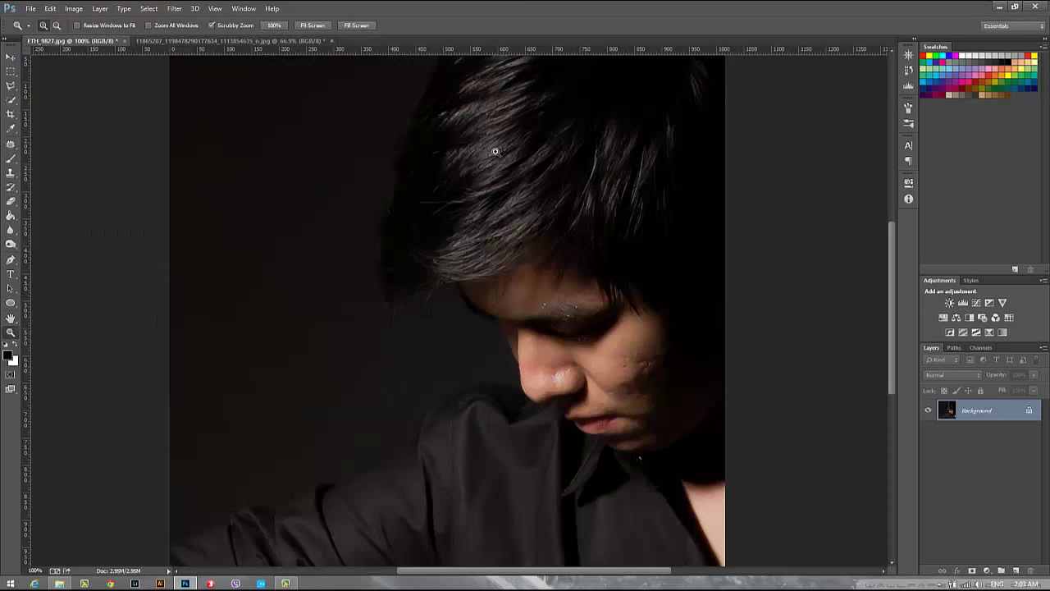
- Open Unsharp Mask, move the dialog off the face, and frame the nose in its preview
{"action": "left_click", "coordinate": [174, 9]}
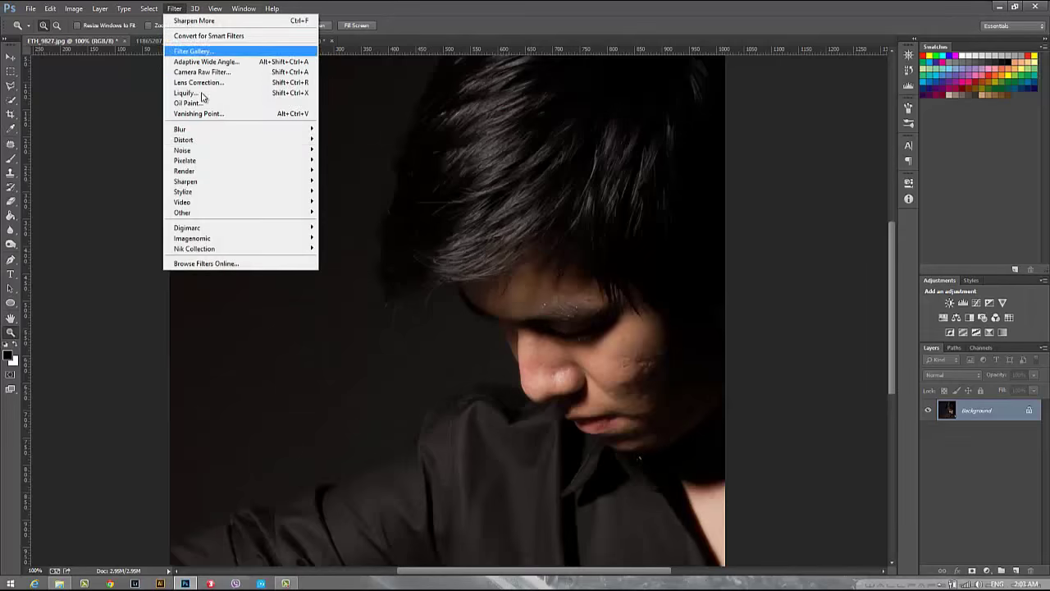
{"action": "mouse_move", "coordinate": [185, 181]}
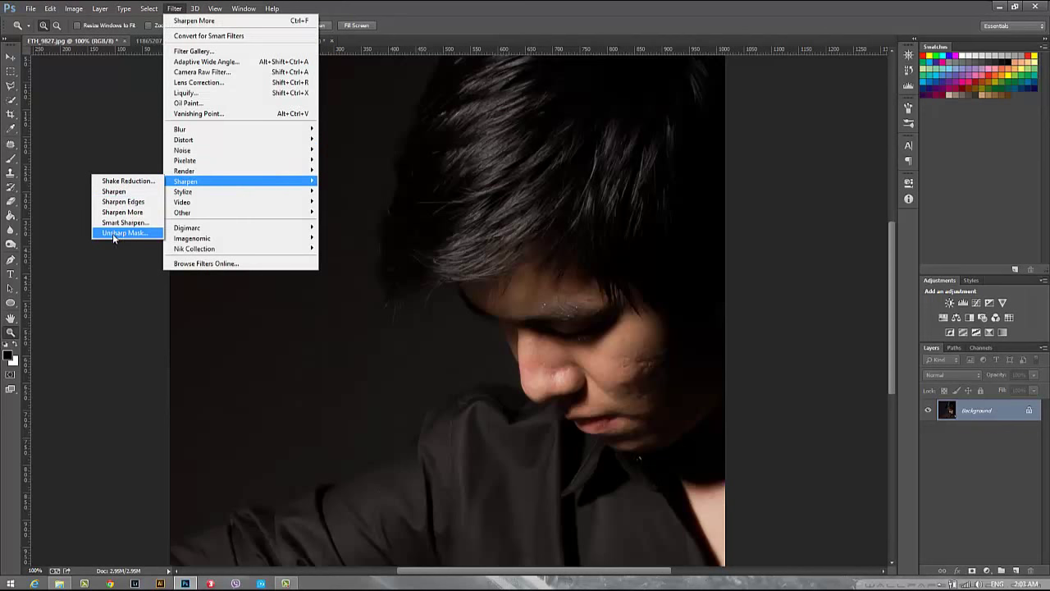
{"action": "left_click", "coordinate": [121, 234]}
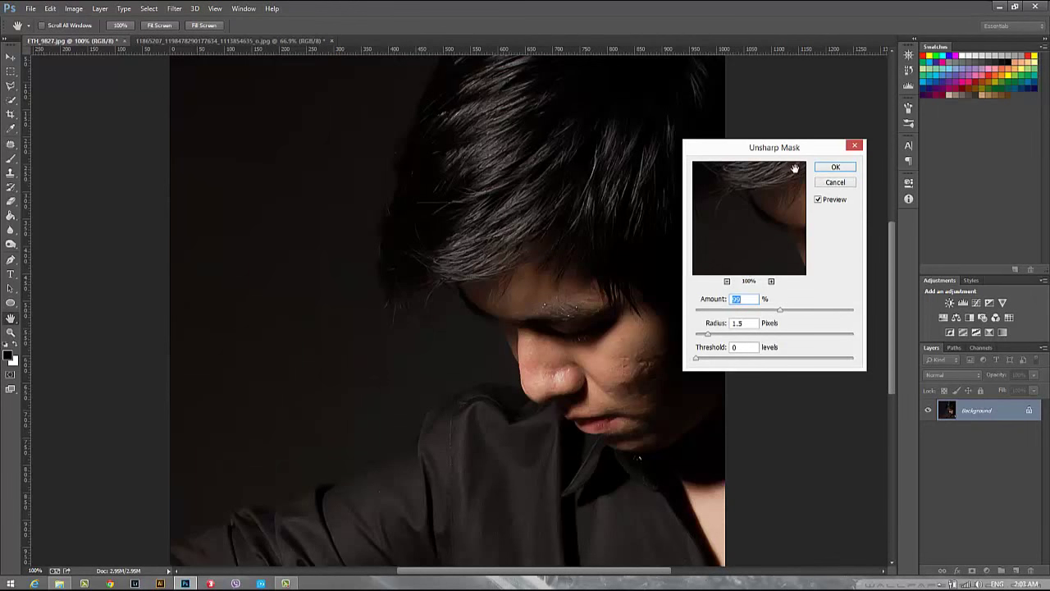
{"action": "mouse_move", "coordinate": [715, 153]}
{"action": "left_mouse_down"}
{"action": "mouse_move", "coordinate": [138, 111]}
{"action": "mouse_move", "coordinate": [151, 106]}
{"action": "left_mouse_up"}
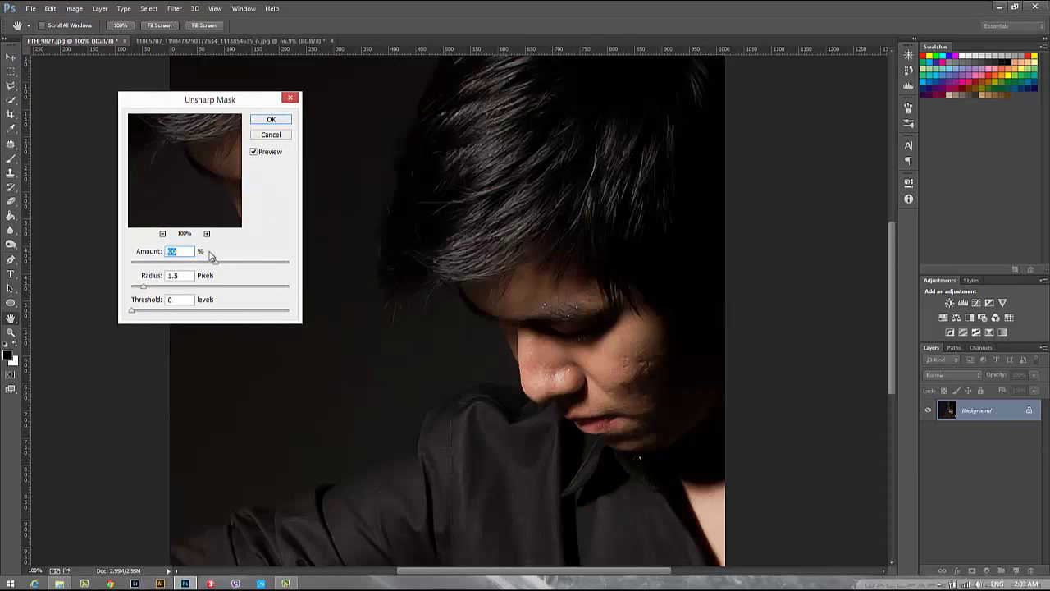
{"action": "left_click_drag", "start_coordinate": [216, 148], "coordinate": [197, 131]}
{"action": "left_click_drag", "start_coordinate": [183, 167], "coordinate": [207, 206]}
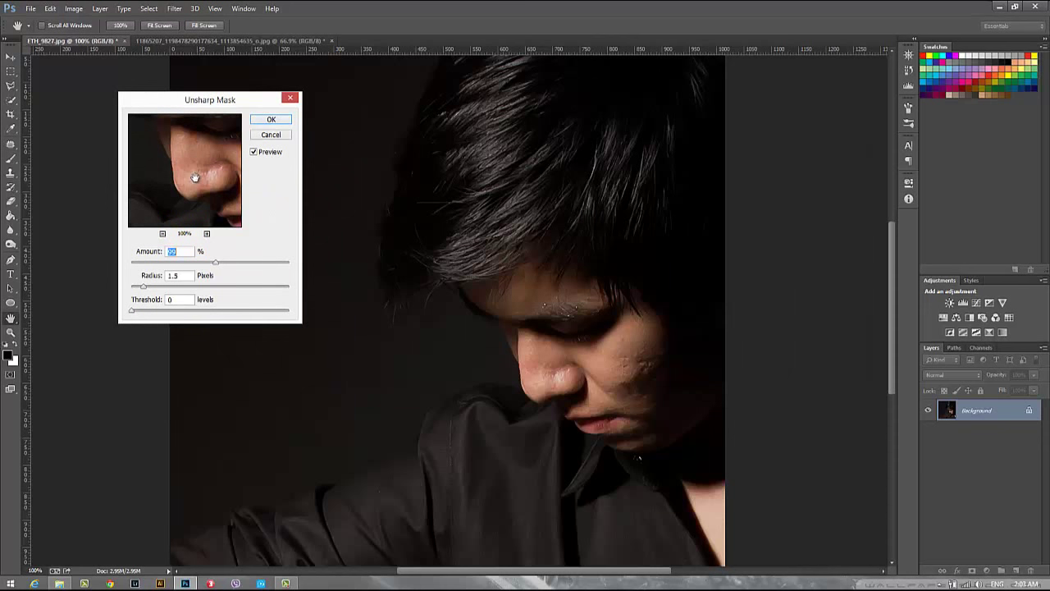
- Lower the Unsharp Mask Amount at Radius 1.5 px and Threshold 0 while previewing the nose
{"action": "mouse_move", "coordinate": [216, 263]}
{"action": "left_mouse_down"}
{"action": "mouse_move", "coordinate": [177, 264]}
{"action": "mouse_move", "coordinate": [196, 266]}
{"action": "left_mouse_up"}
{"action": "left_click_drag", "start_coordinate": [212, 165], "coordinate": [250, 217]}
{"action": "left_click_drag", "start_coordinate": [197, 262], "coordinate": [157, 263]}
{"action": "left_click_drag", "start_coordinate": [156, 263], "coordinate": [264, 264]}
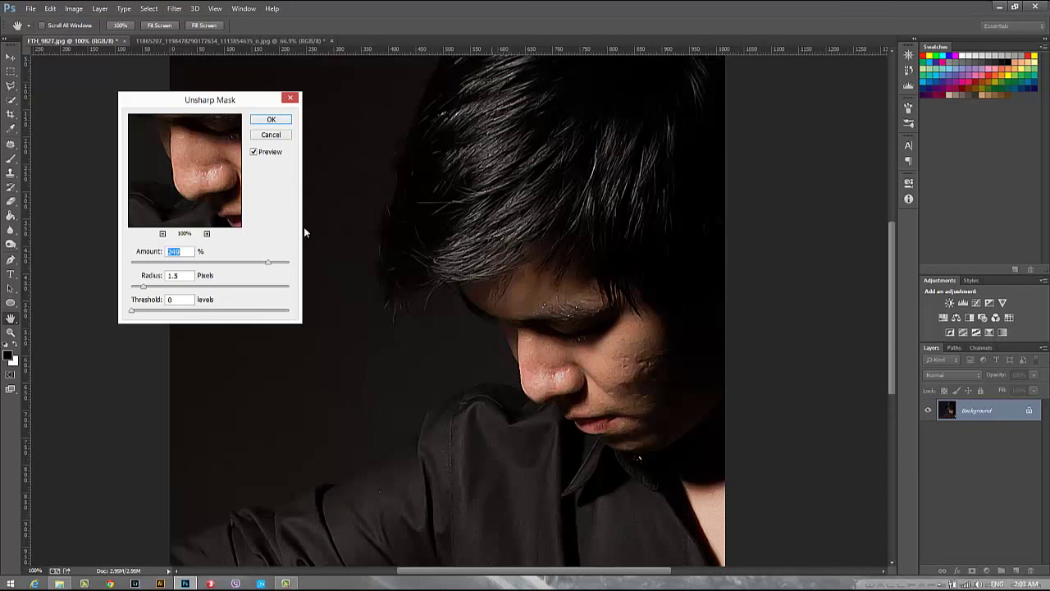
{"action": "left_click_drag", "start_coordinate": [270, 263], "coordinate": [188, 263]}
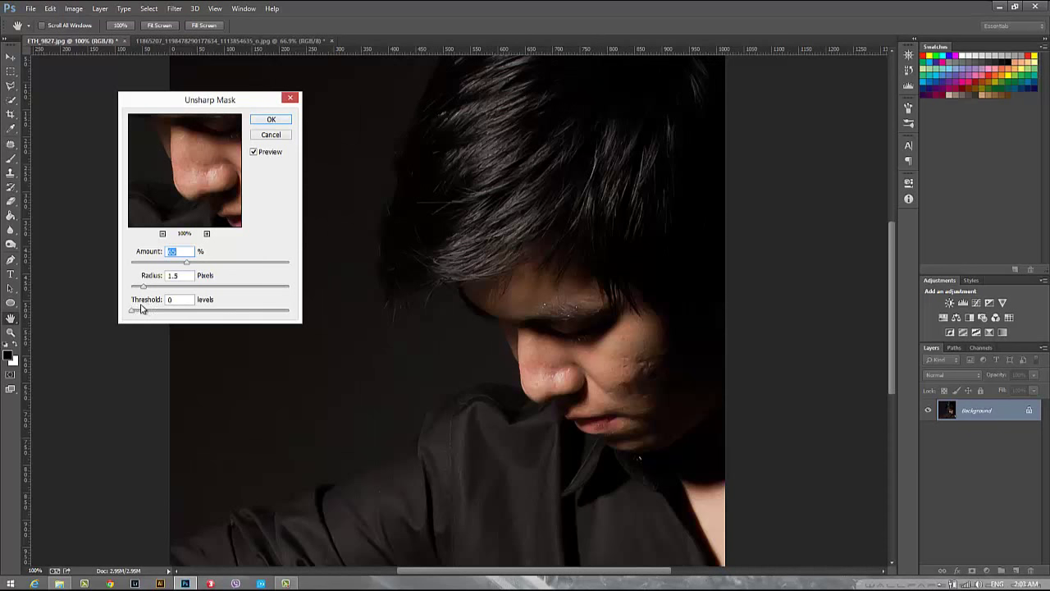
{"action": "left_click_drag", "start_coordinate": [230, 103], "coordinate": [410, 92]}
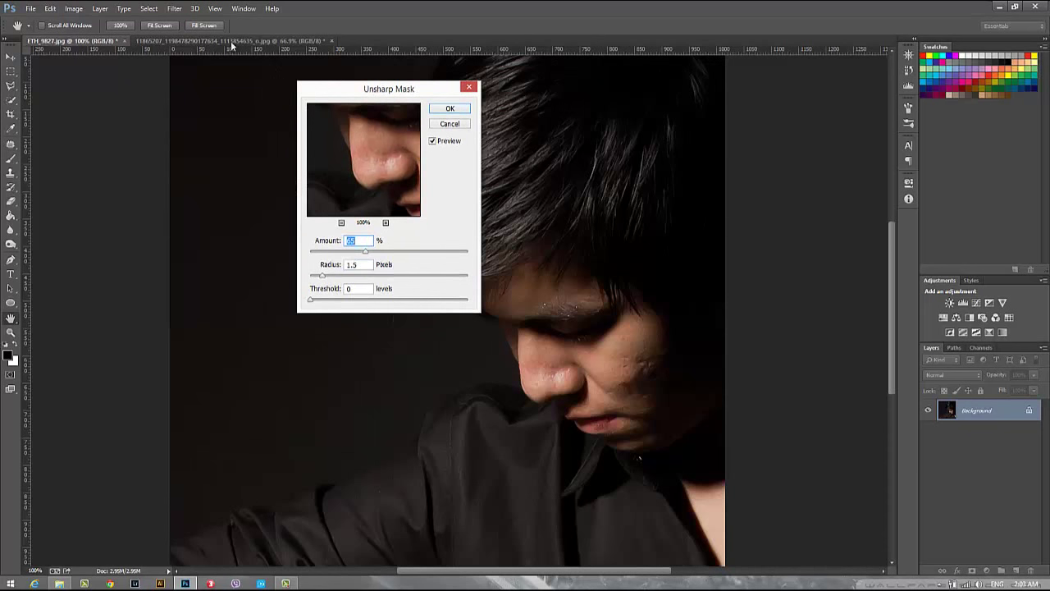
- Cancel Unsharp Mask, then open Shake Reduction on the portrait and close it unapplied
{"action": "left_click", "coordinate": [450, 123]}
{"action": "left_click", "coordinate": [175, 8]}
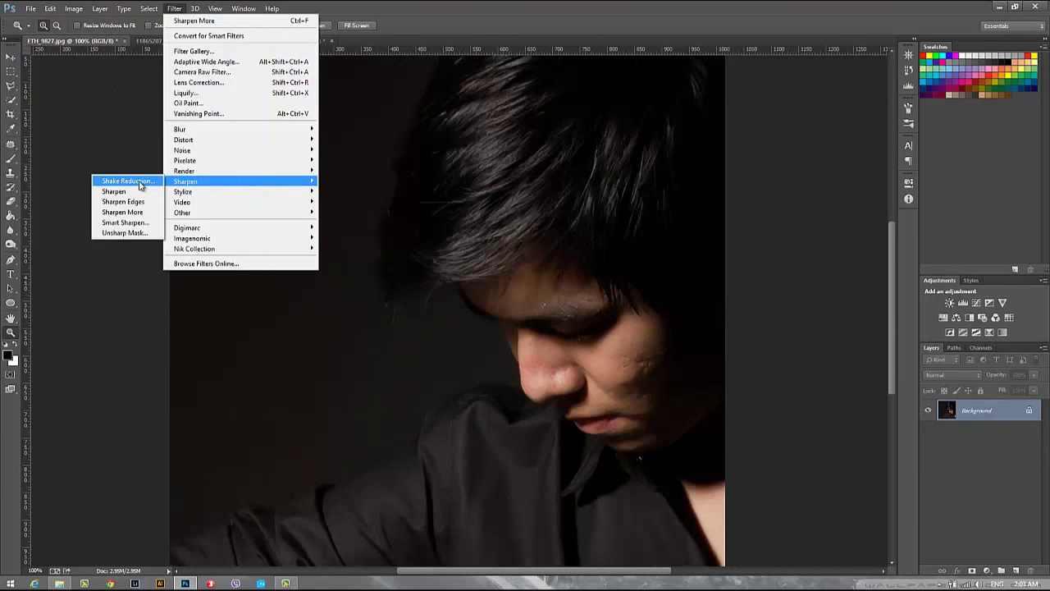
{"action": "left_click", "coordinate": [127, 180]}
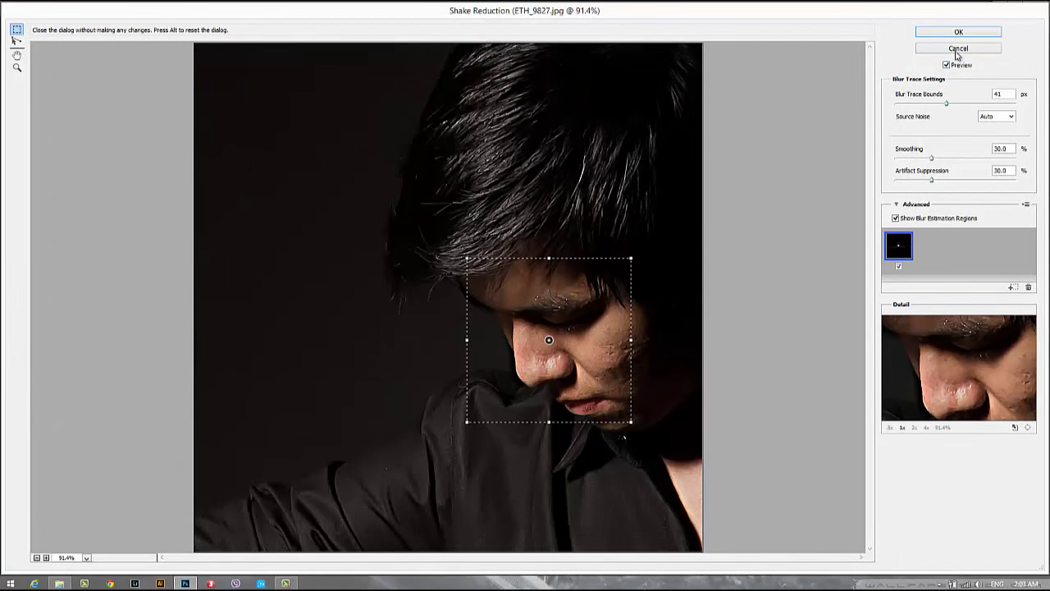
{"action": "left_click", "coordinate": [958, 31]}
{"action": "left_click", "coordinate": [175, 8]}
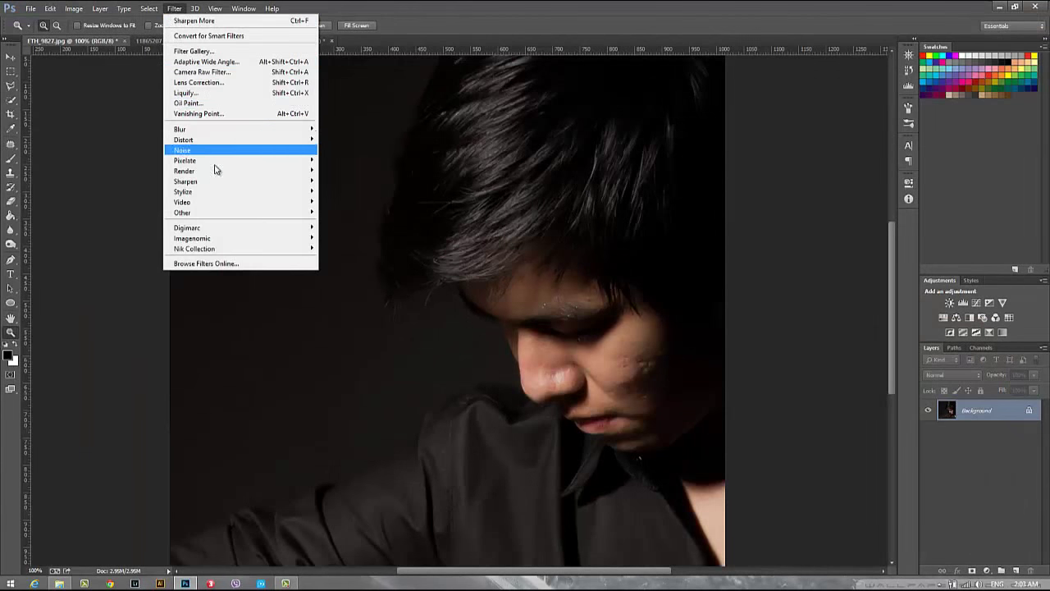
- Reopen Unsharp Mask and test Threshold values from 0 up to maximum and back
{"action": "mouse_move", "coordinate": [185, 182]}
{"action": "left_click", "coordinate": [131, 233]}
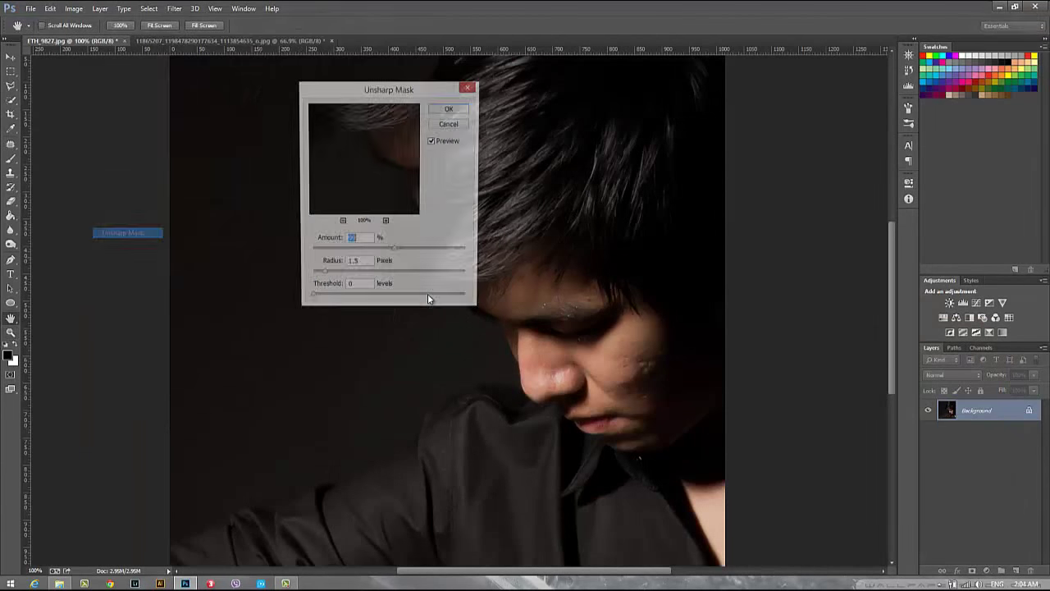
{"action": "left_click_drag", "start_coordinate": [318, 90], "coordinate": [208, 91]}
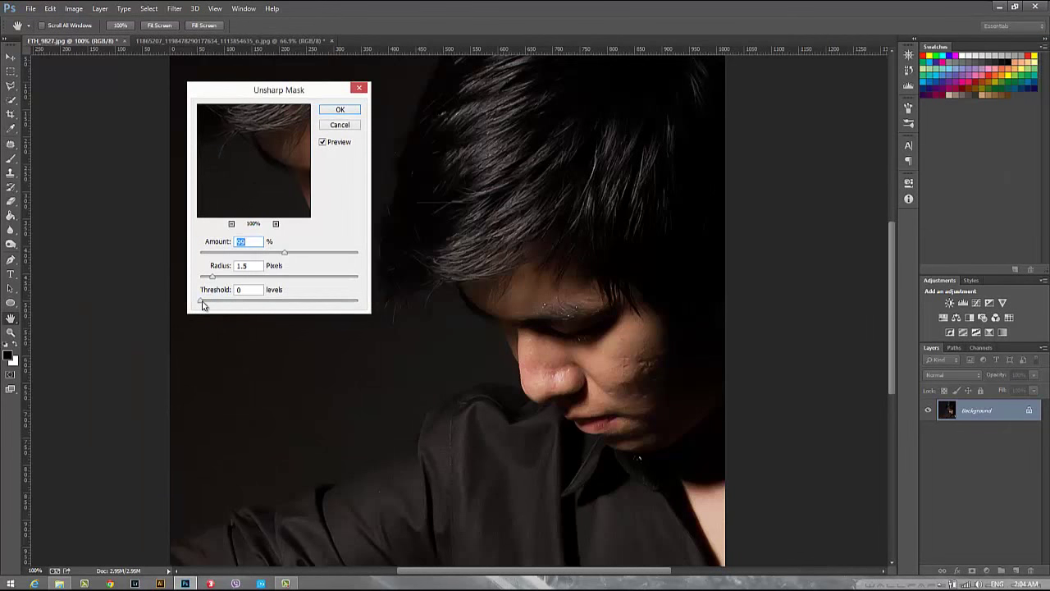
{"action": "left_click_drag", "start_coordinate": [203, 305], "coordinate": [296, 306]}
{"action": "left_click", "coordinate": [209, 304]}
{"action": "left_click_drag", "start_coordinate": [207, 305], "coordinate": [243, 305]}
{"action": "left_click_drag", "start_coordinate": [243, 305], "coordinate": [339, 317]}
{"action": "left_click_drag", "start_coordinate": [356, 302], "coordinate": [192, 317]}
{"action": "left_click_drag", "start_coordinate": [284, 253], "coordinate": [302, 253]}
- Apply Unsharp Mask at Amount 95%, Radius 1.5 pixels and Threshold about 20
{"action": "left_click_drag", "start_coordinate": [287, 185], "coordinate": [249, 157]}
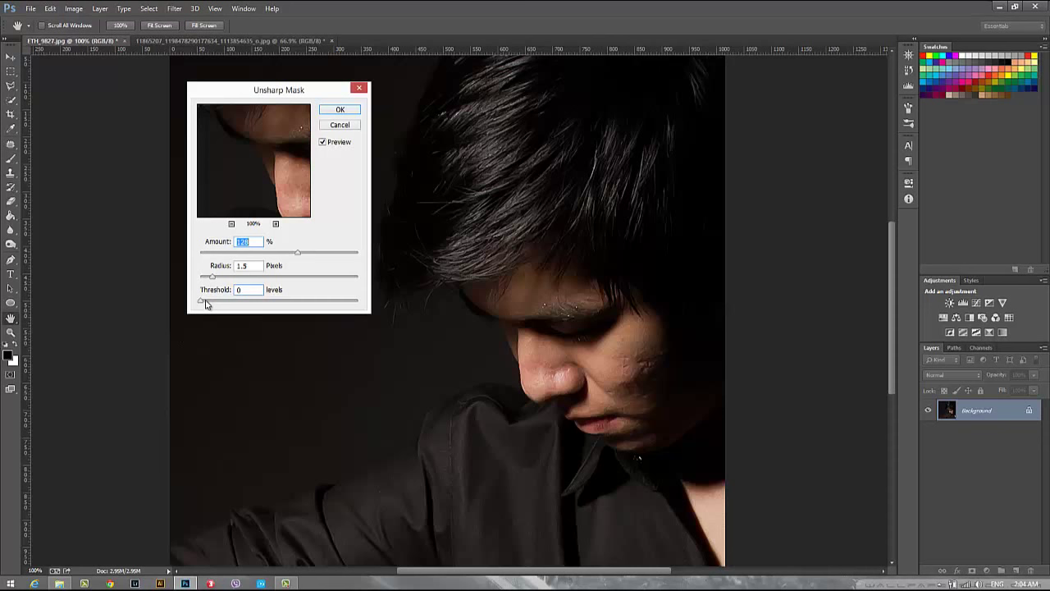
{"action": "left_click_drag", "start_coordinate": [297, 253], "coordinate": [282, 254]}
{"action": "left_click_drag", "start_coordinate": [290, 96], "coordinate": [269, 91]}
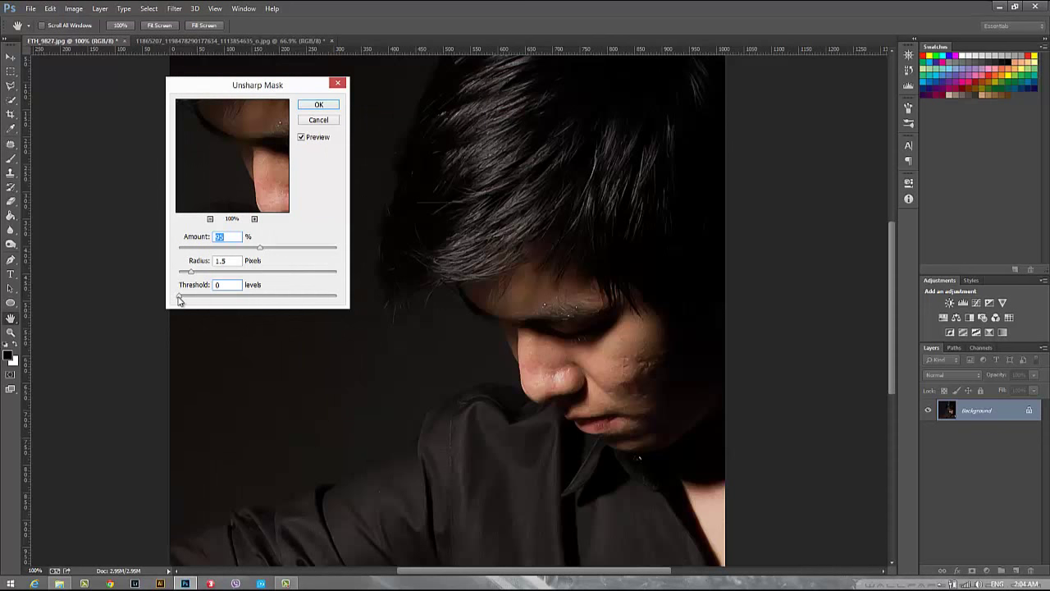
{"action": "left_click_drag", "start_coordinate": [180, 301], "coordinate": [194, 301]}
{"action": "left_click_drag", "start_coordinate": [251, 201], "coordinate": [228, 157]}
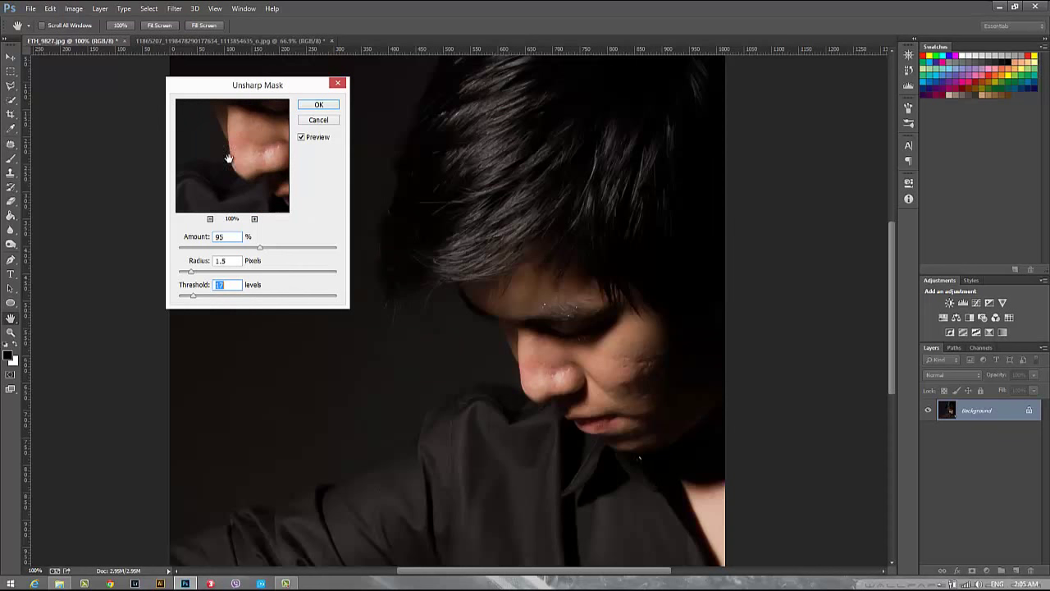
{"action": "left_click", "coordinate": [330, 105]}
{"action": "key", "text": "z"}
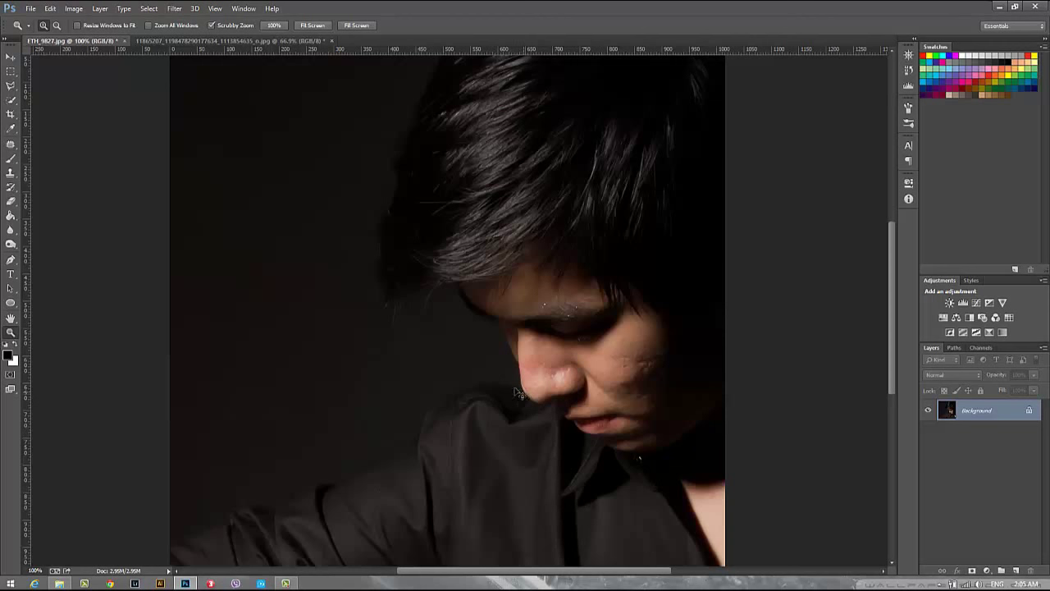
{"action": "left_click", "coordinate": [176, 11]}
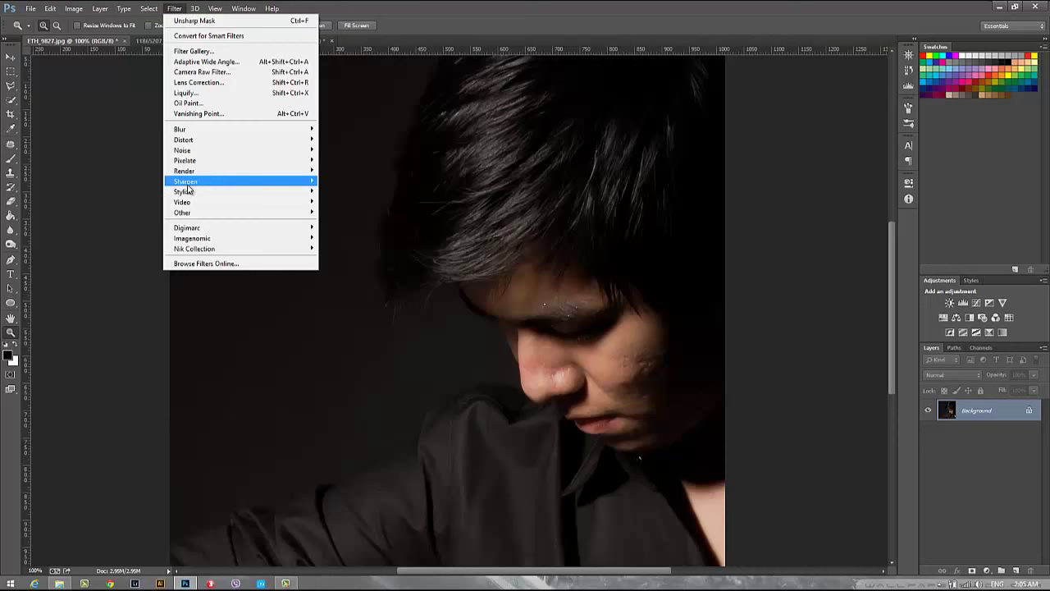
{"action": "mouse_move", "coordinate": [183, 212]}
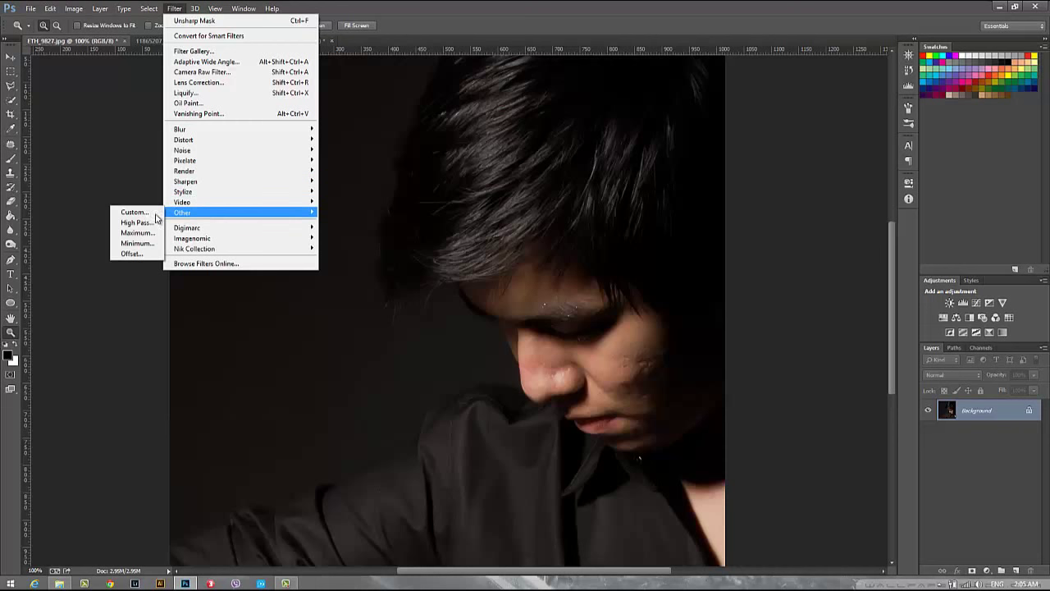
{"action": "left_click", "coordinate": [988, 412]}
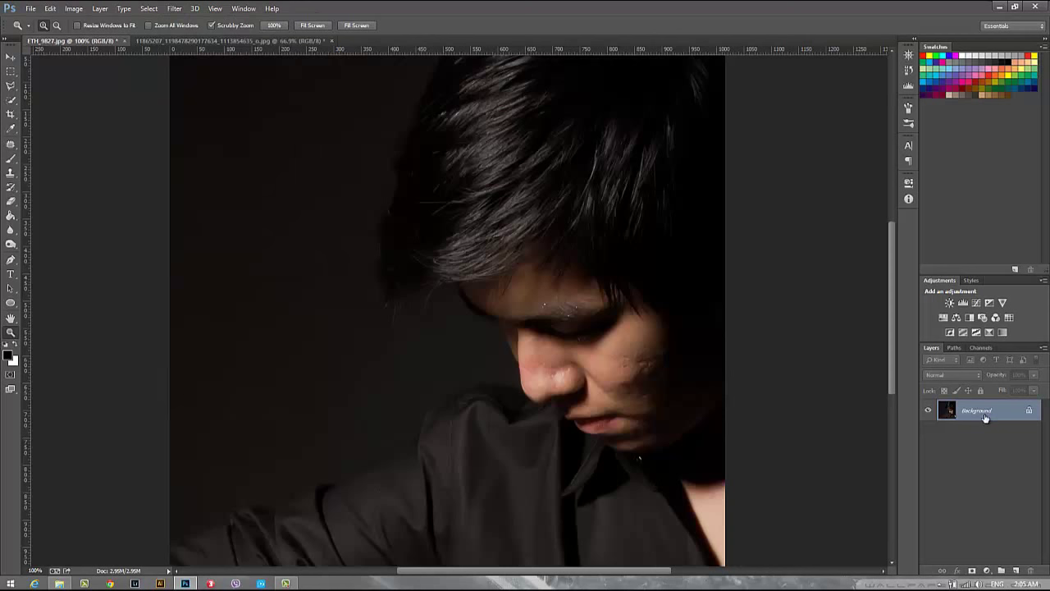
- Try a duplicate layer and the High Pass filter, then delete the copy and cancel the filter
{"action": "key", "text": "ctrl+j"}
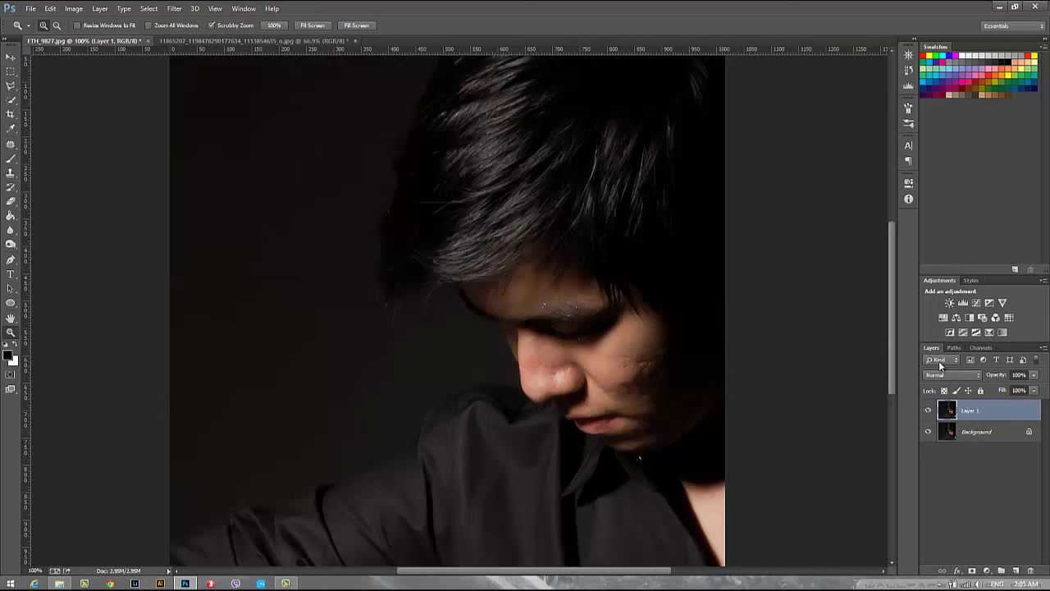
{"action": "left_click", "coordinate": [928, 412]}
{"action": "left_click", "coordinate": [928, 412]}
{"action": "key", "text": "Delete"}
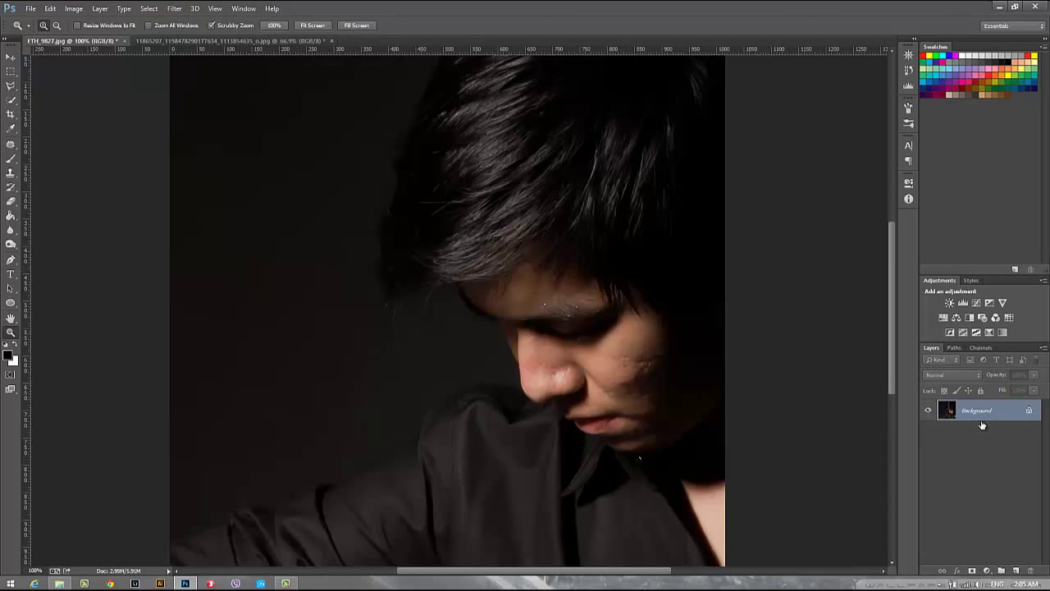
{"action": "left_click", "coordinate": [174, 8]}
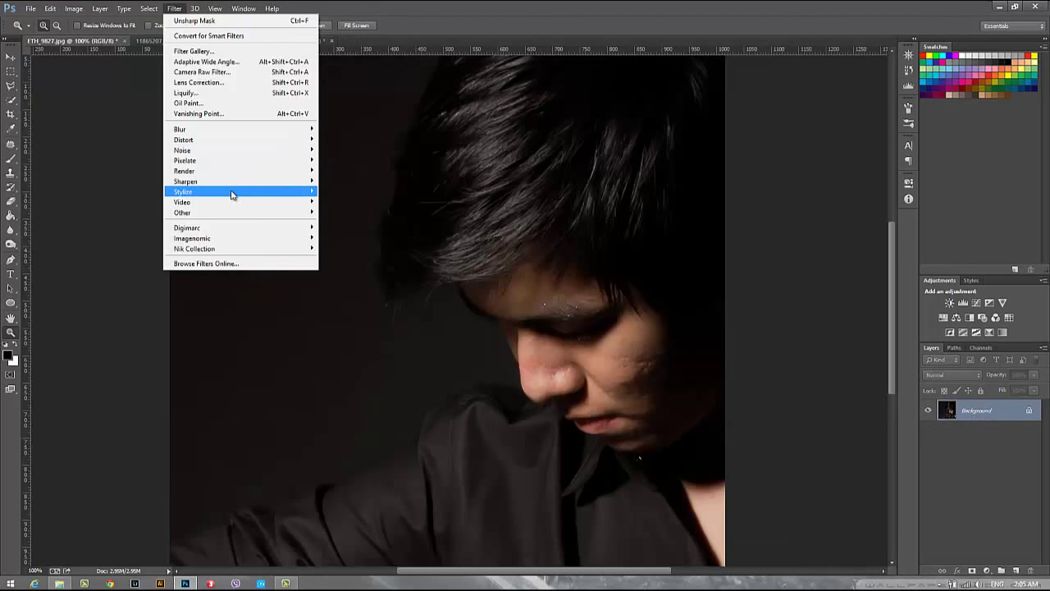
{"action": "mouse_move", "coordinate": [212, 213]}
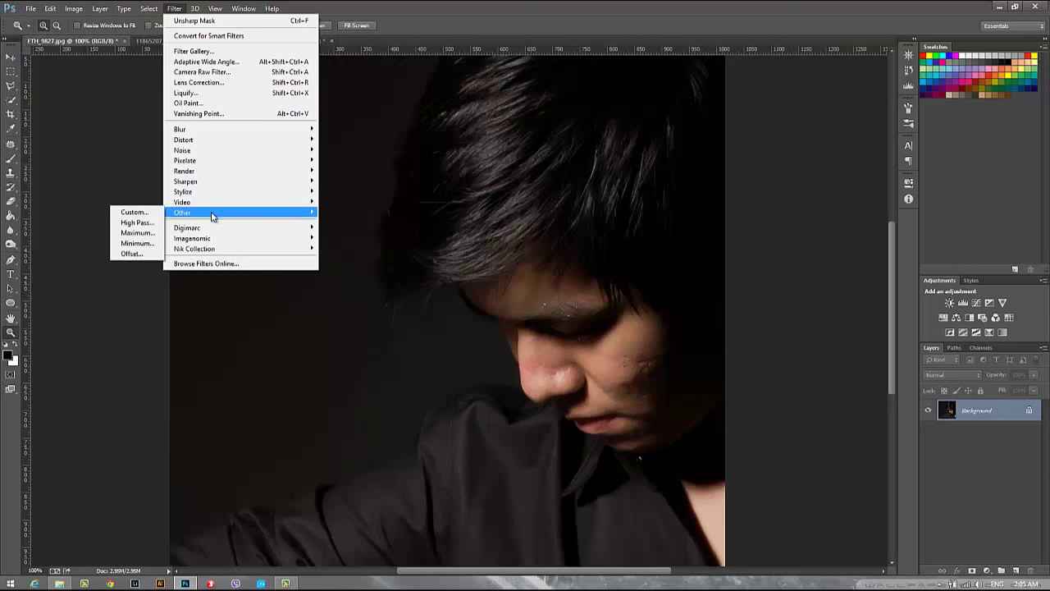
{"action": "left_click", "coordinate": [148, 223]}
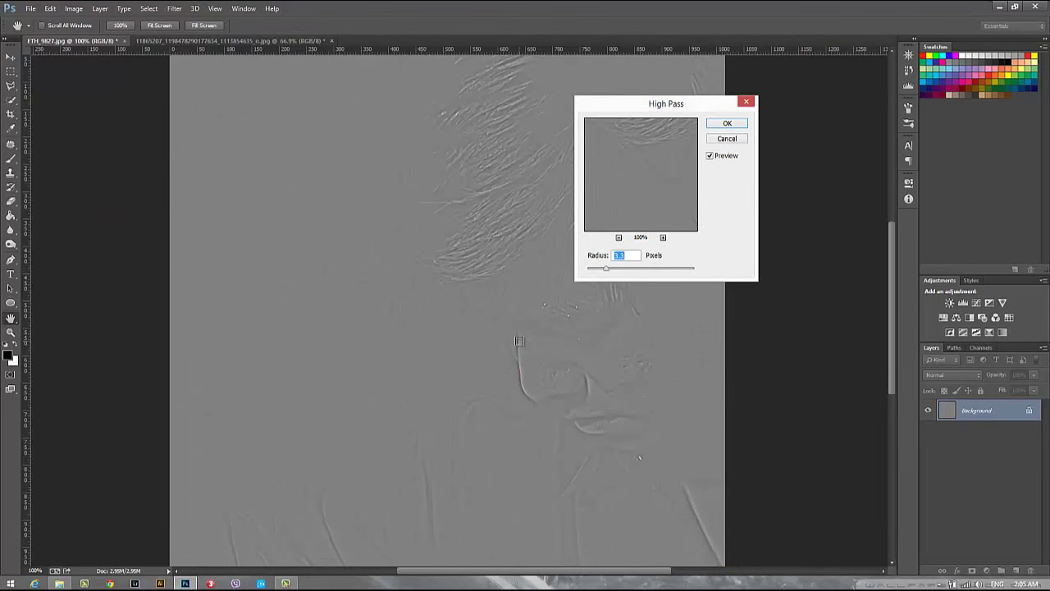
{"action": "left_click", "coordinate": [727, 138]}
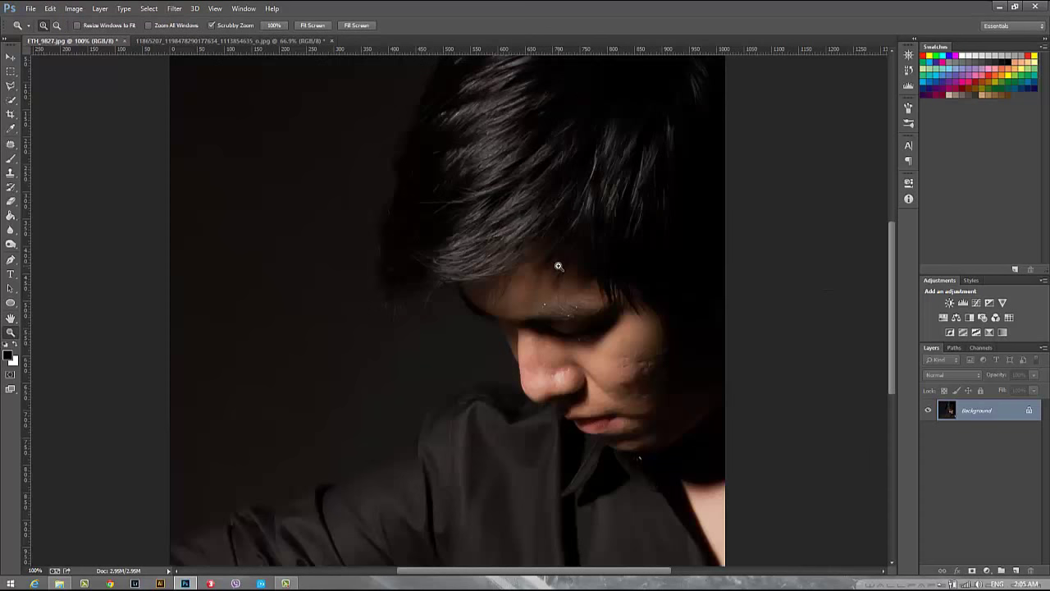
- Duplicate Background to Layer 1 and apply High Pass with a 1.8-pixel radius
{"action": "key", "text": "ctrl+j"}
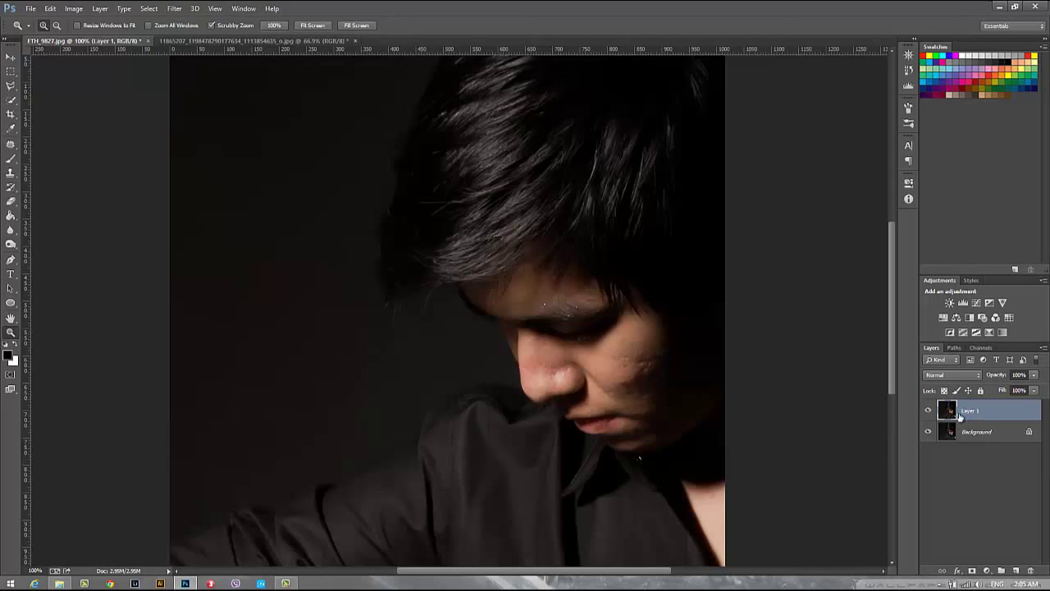
{"action": "left_click", "coordinate": [174, 10]}
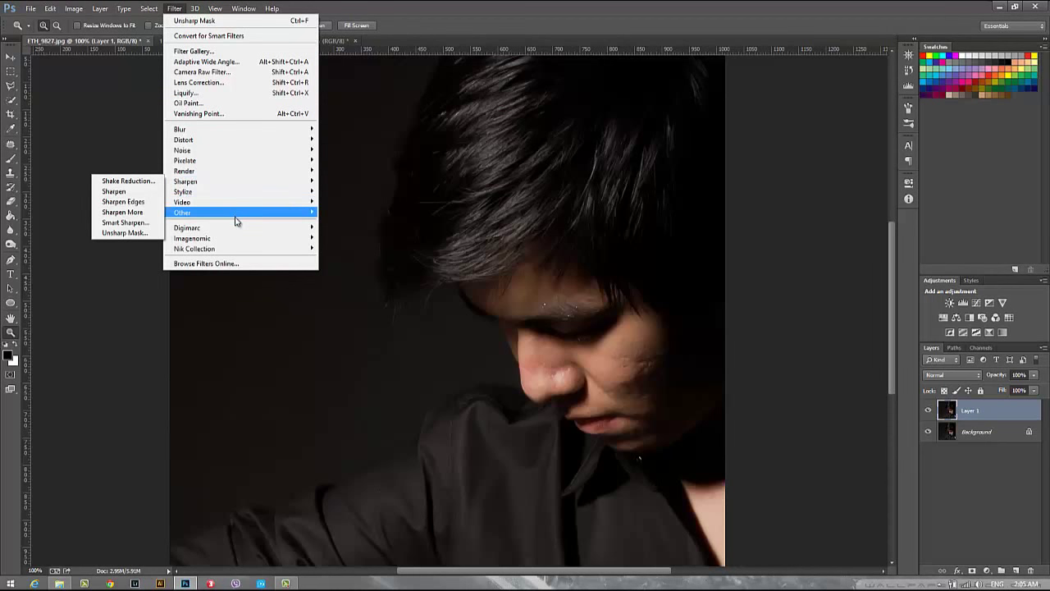
{"action": "mouse_move", "coordinate": [241, 213]}
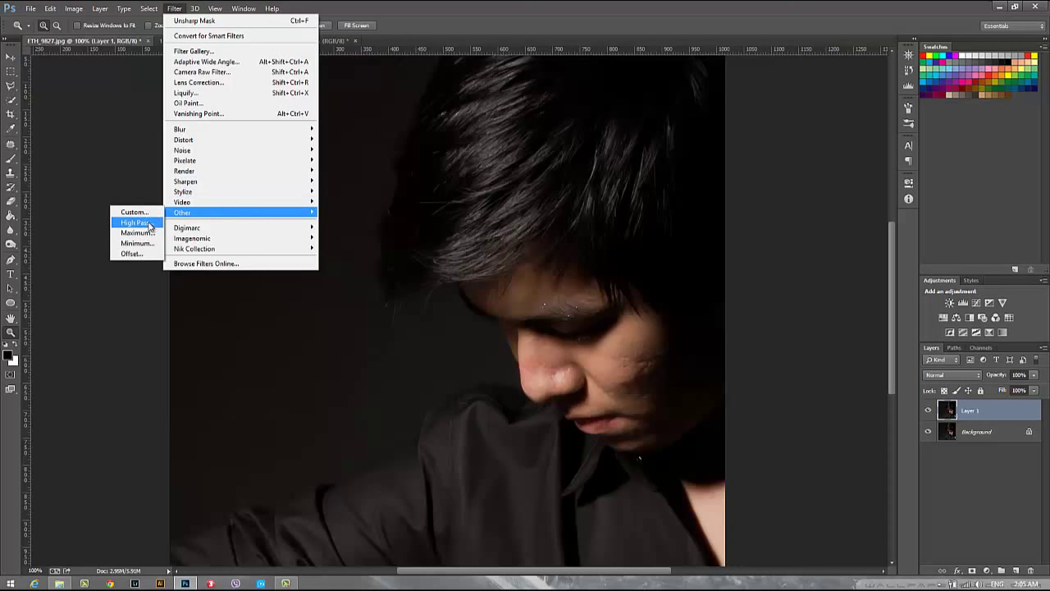
{"action": "left_click", "coordinate": [136, 223]}
{"action": "mouse_move", "coordinate": [609, 274]}
{"action": "left_mouse_down"}
{"action": "mouse_move", "coordinate": [621, 270]}
{"action": "mouse_move", "coordinate": [603, 272]}
{"action": "left_mouse_up"}
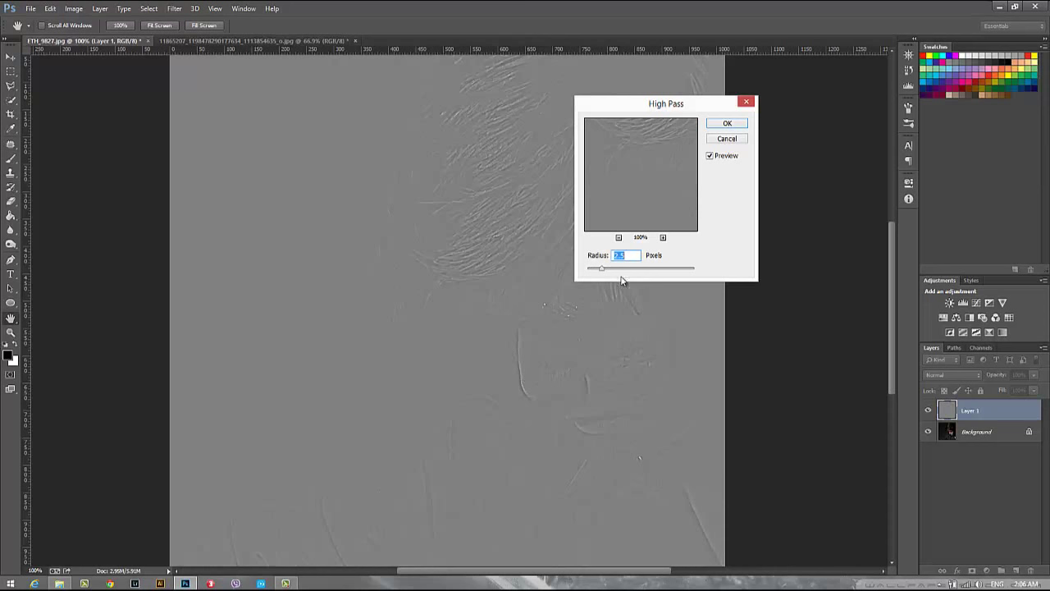
{"action": "left_click_drag", "start_coordinate": [601, 275], "coordinate": [598, 274]}
{"action": "left_click_drag", "start_coordinate": [598, 274], "coordinate": [593, 271]}
{"action": "left_click", "coordinate": [727, 123]}
- Try Linear Light and Soft Light blending on Layer 1, toggling its visibility to compare
{"action": "left_click", "coordinate": [952, 374]}
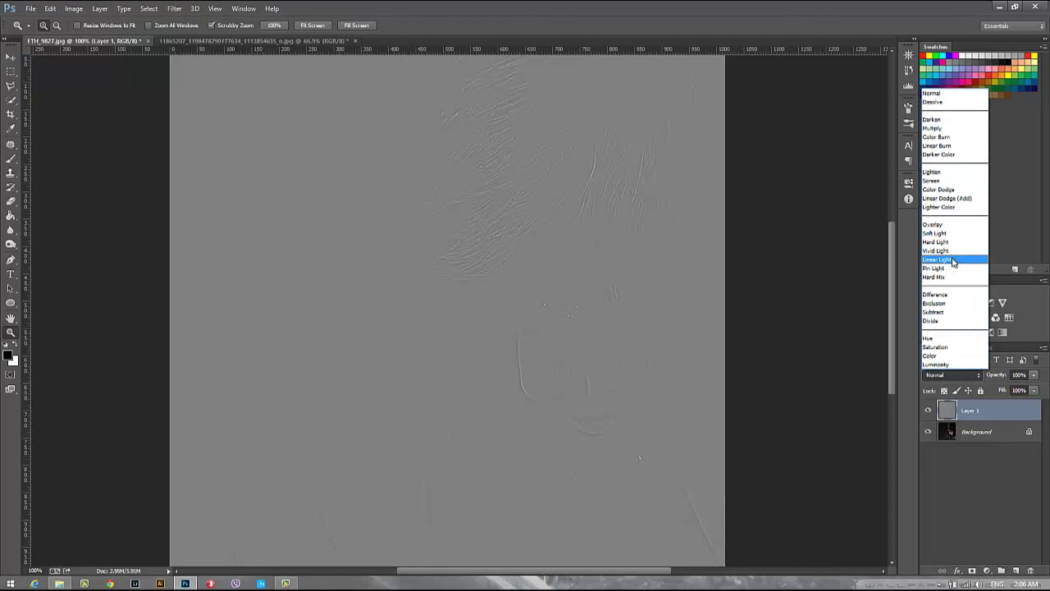
{"action": "left_click", "coordinate": [952, 260]}
{"action": "left_click", "coordinate": [955, 375]}
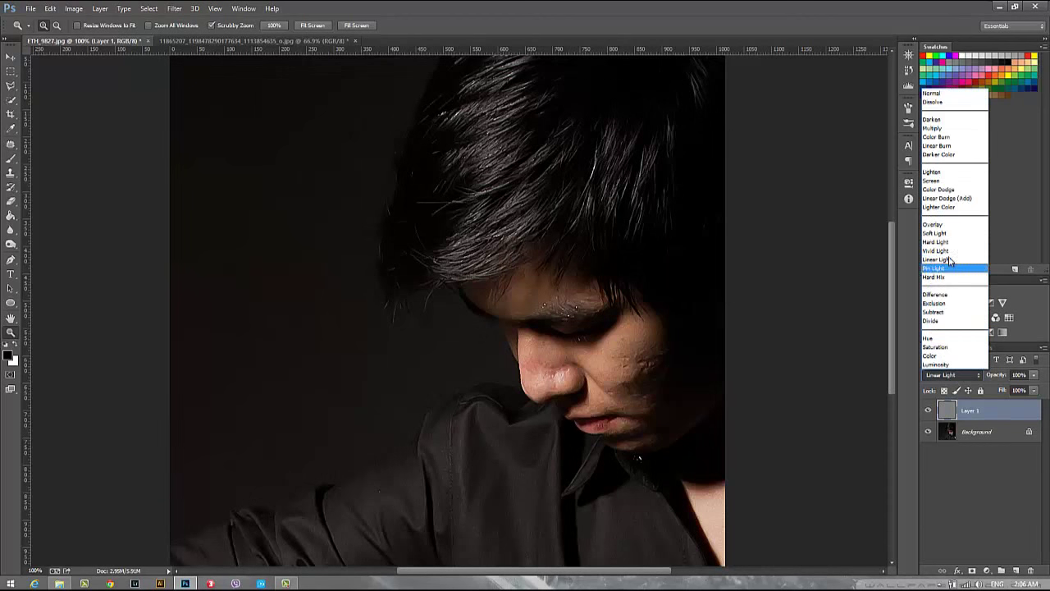
{"action": "left_click", "coordinate": [945, 243]}
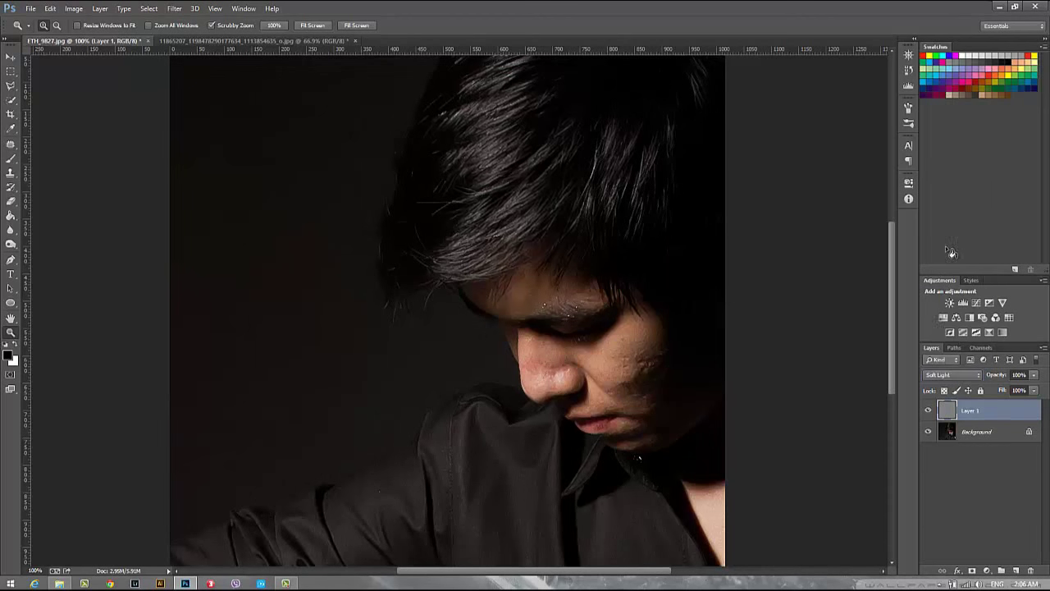
{"action": "left_click", "coordinate": [928, 410]}
{"action": "left_click", "coordinate": [928, 410]}
{"action": "left_click", "coordinate": [928, 411]}
{"action": "left_click", "coordinate": [929, 410]}
{"action": "left_click", "coordinate": [928, 410]}
{"action": "left_click", "coordinate": [928, 410]}
- Test Layer 1 at 40% opacity, restore 100%, and blend it in Overlay mode
{"action": "left_click", "coordinate": [999, 376]}
{"action": "type", "text": "40"}
{"action": "key", "text": "Return"}
{"action": "type", "text": "100"}
{"action": "key", "text": "Return"}
{"action": "left_click", "coordinate": [963, 374]}
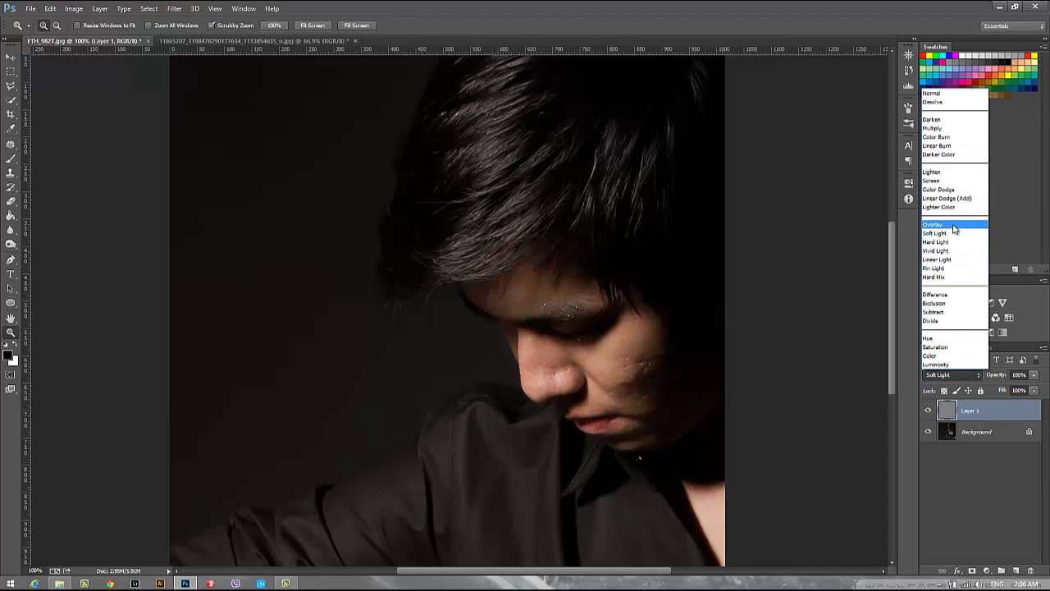
{"action": "left_click", "coordinate": [955, 225]}
- Change the High Pass Layer 1 blend mode from Overlay to Hard Light at 100% opacity
{"action": "left_click", "coordinate": [942, 375]}
{"action": "left_click", "coordinate": [948, 243]}
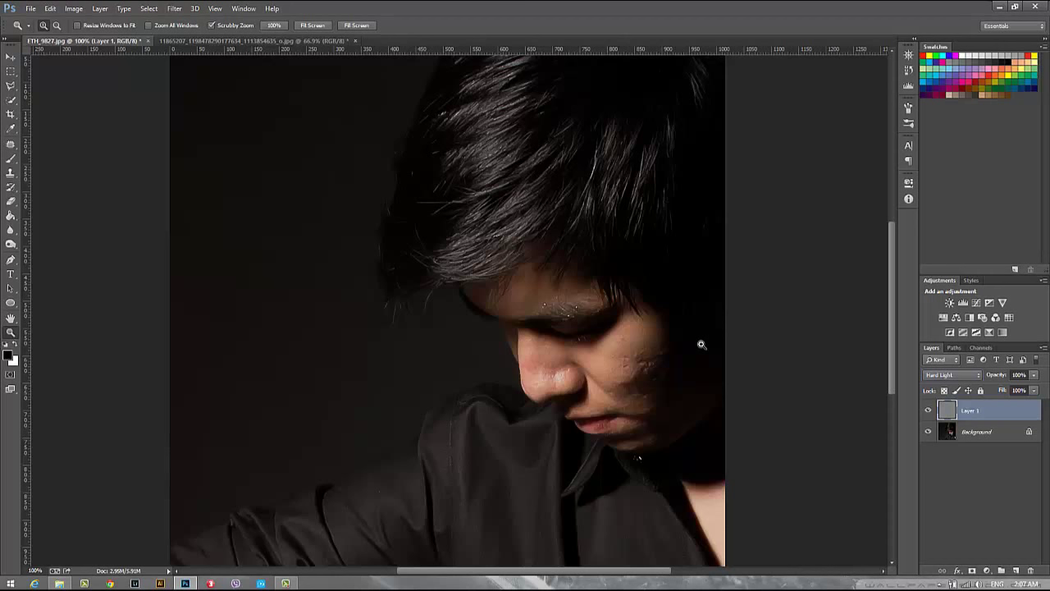
{"action": "left_click", "coordinate": [175, 9]}
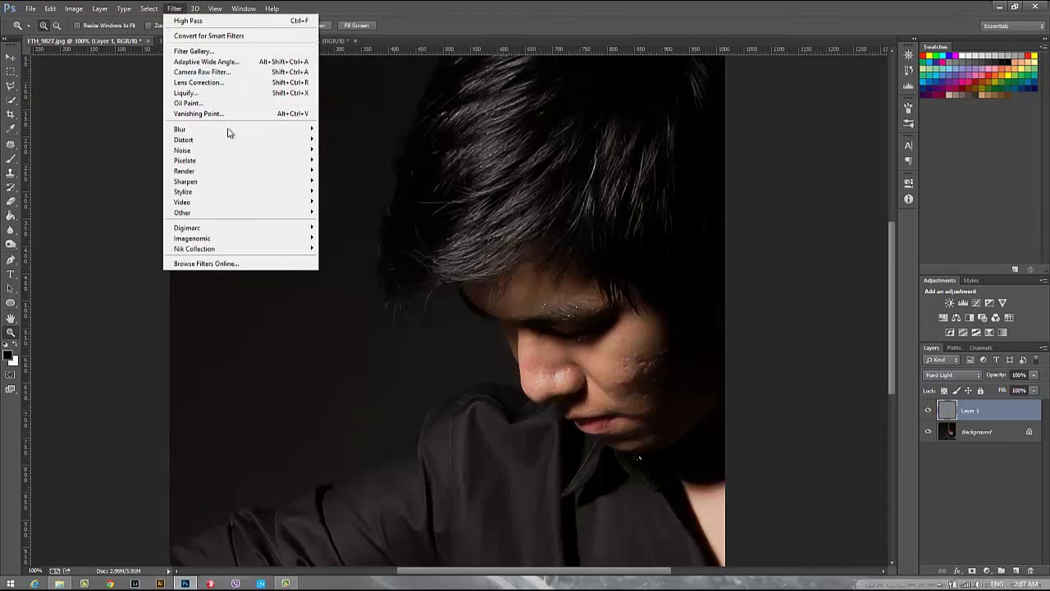
{"action": "left_click", "coordinate": [606, 73]}
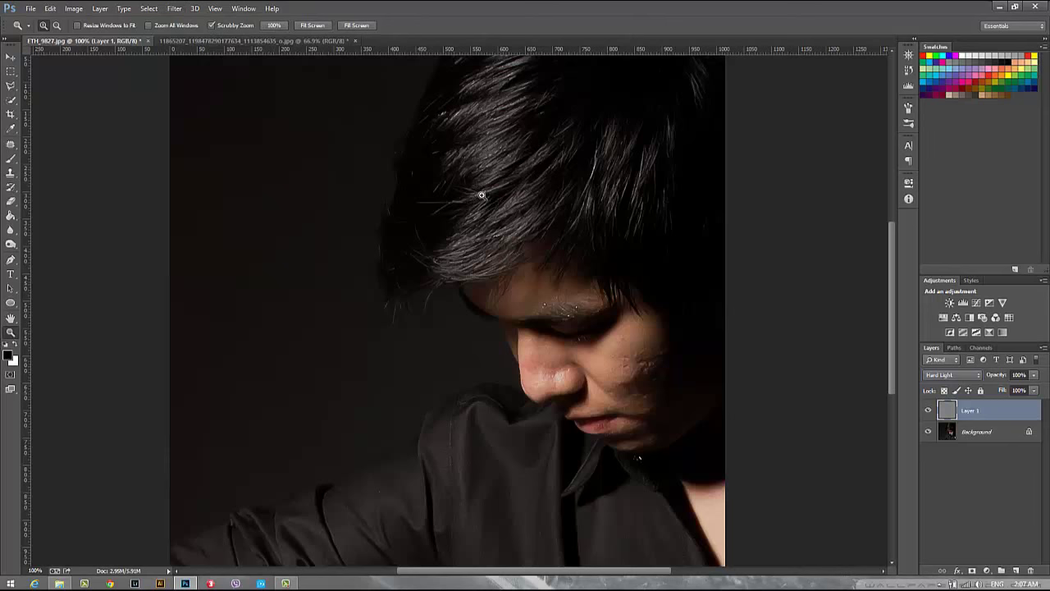